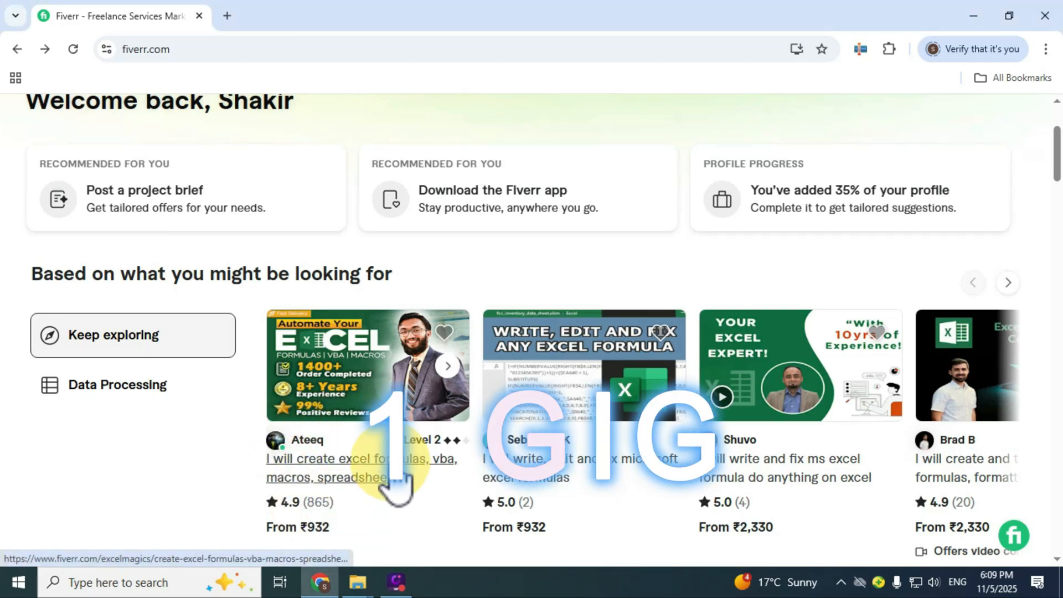
Open the Fiverr gig for Excel formulas, VBA and macros and review its Standard and Premium packages and seller details
click(395, 468)
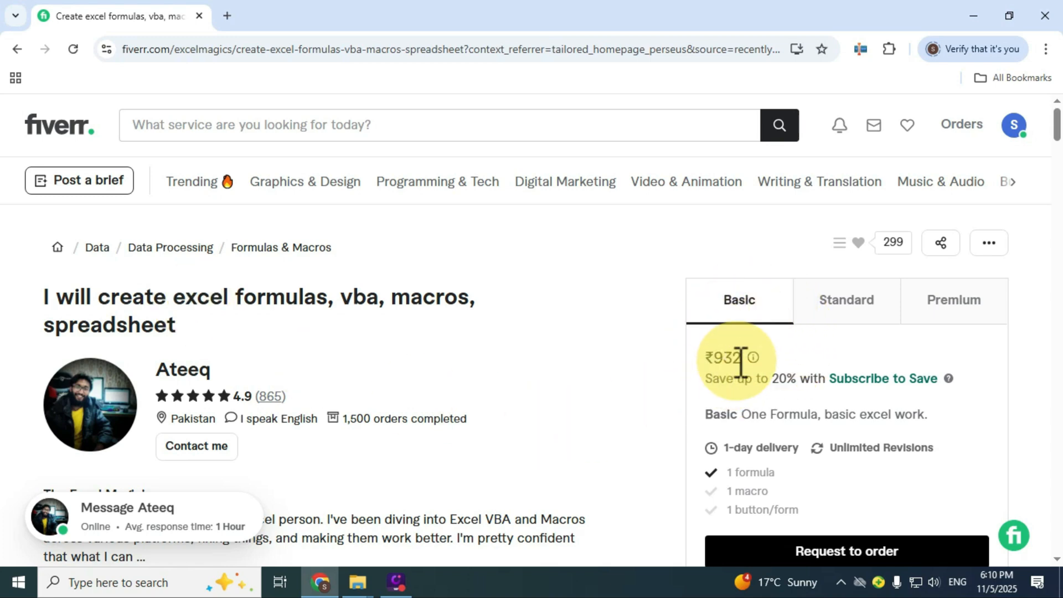
click(842, 316)
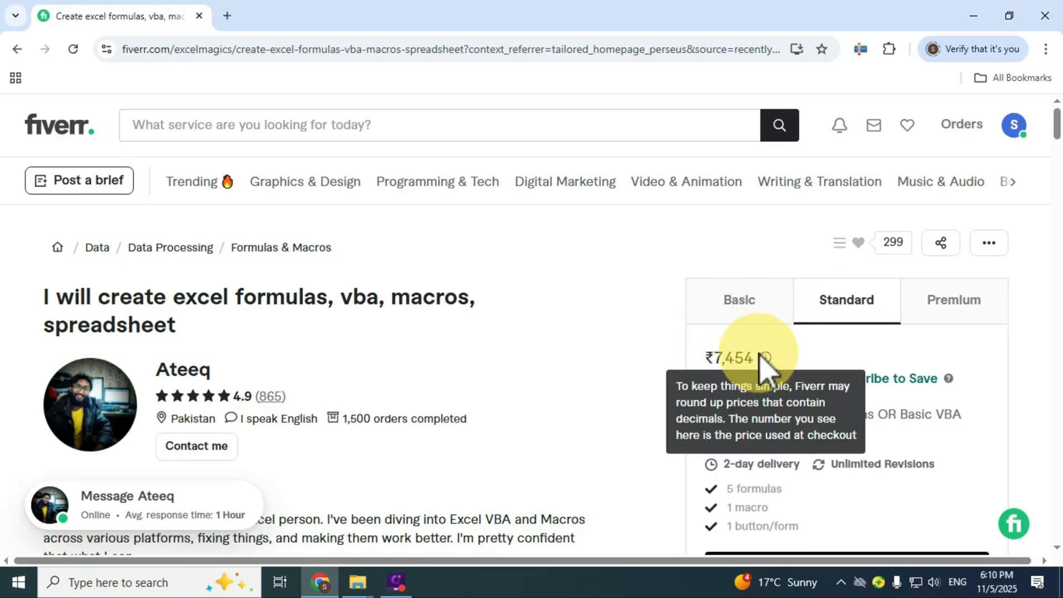
click(961, 324)
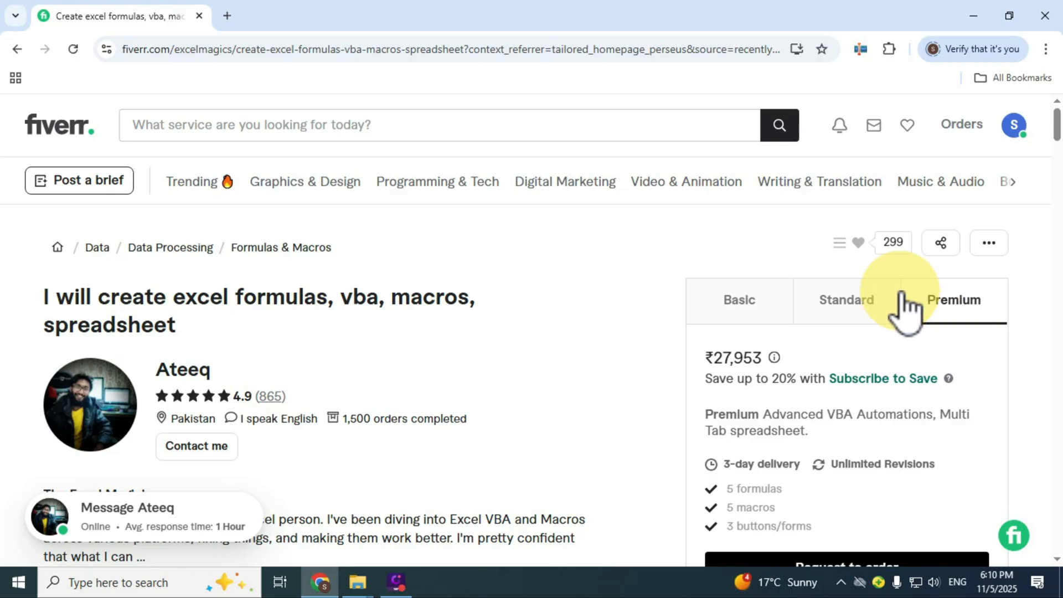
drag(343, 420, 490, 446)
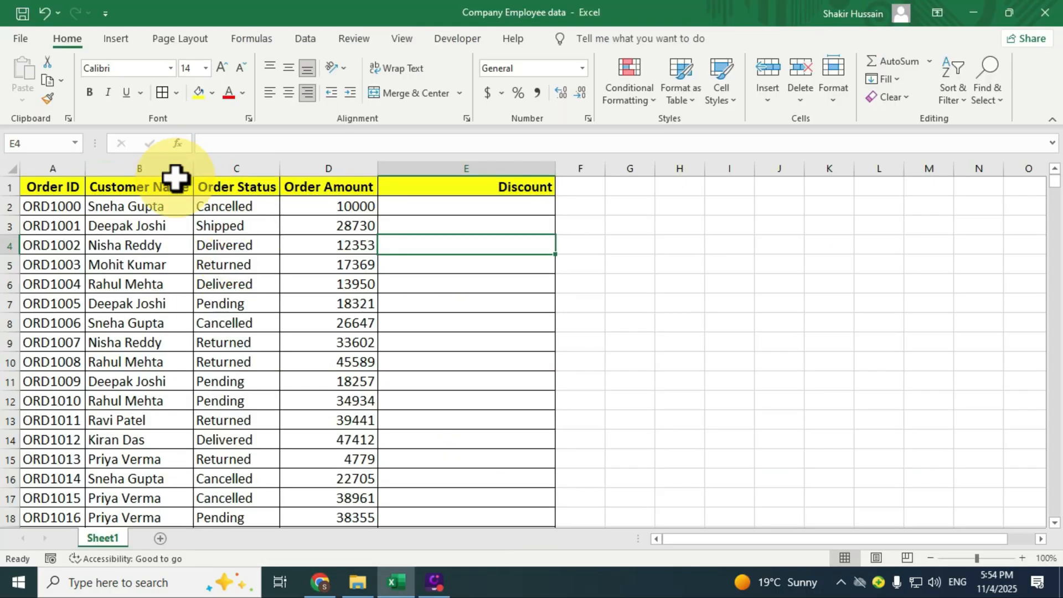
Examine the Order ID, Customer Name, Order Status and Order Amount columns, and compare order amount cell D2 with discount cell E2
click(54, 158)
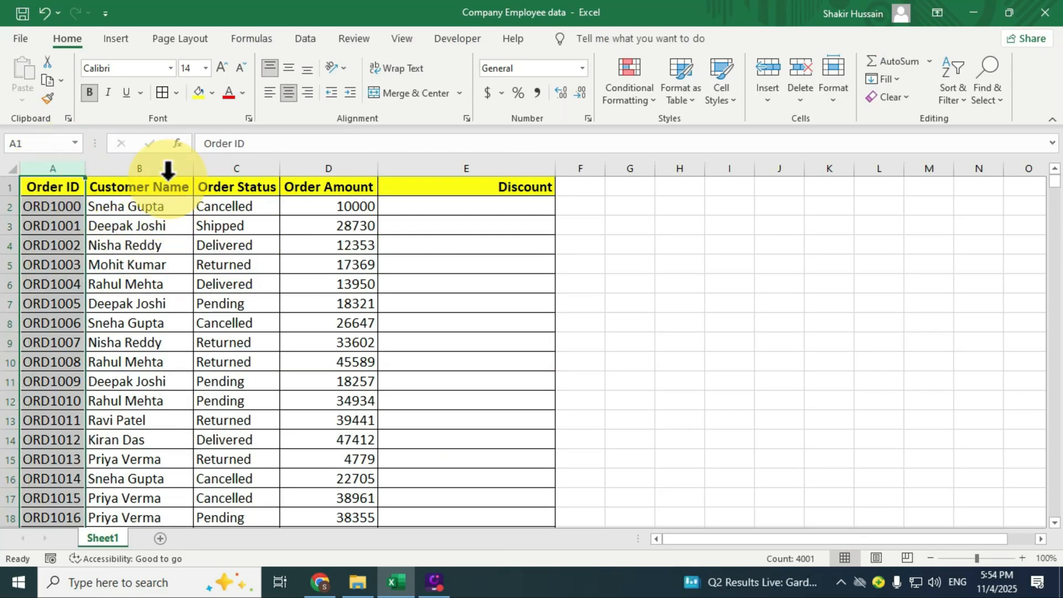
click(138, 166)
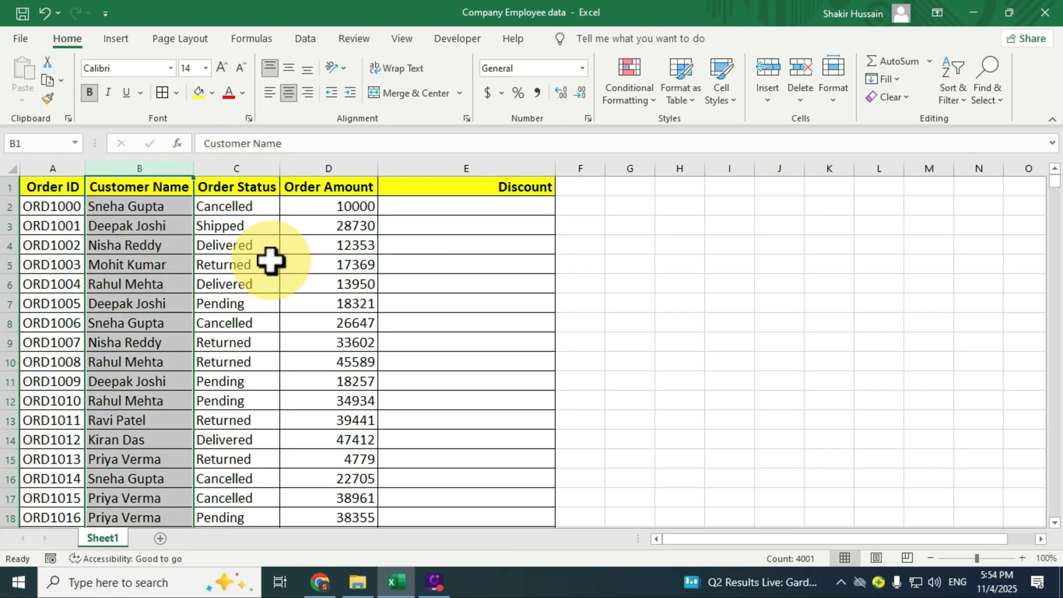
click(245, 166)
click(347, 161)
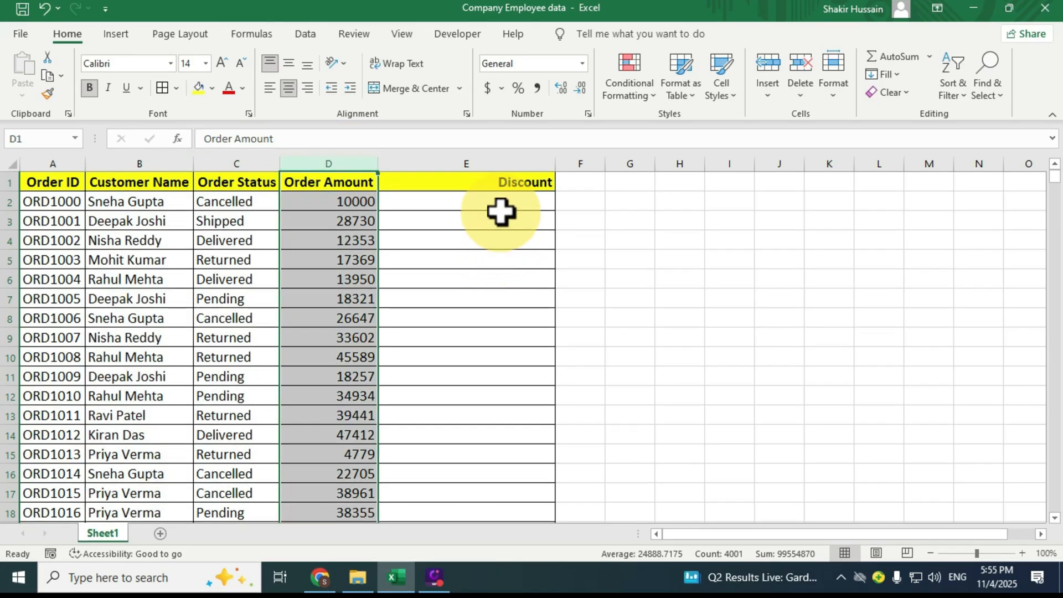
click(500, 211)
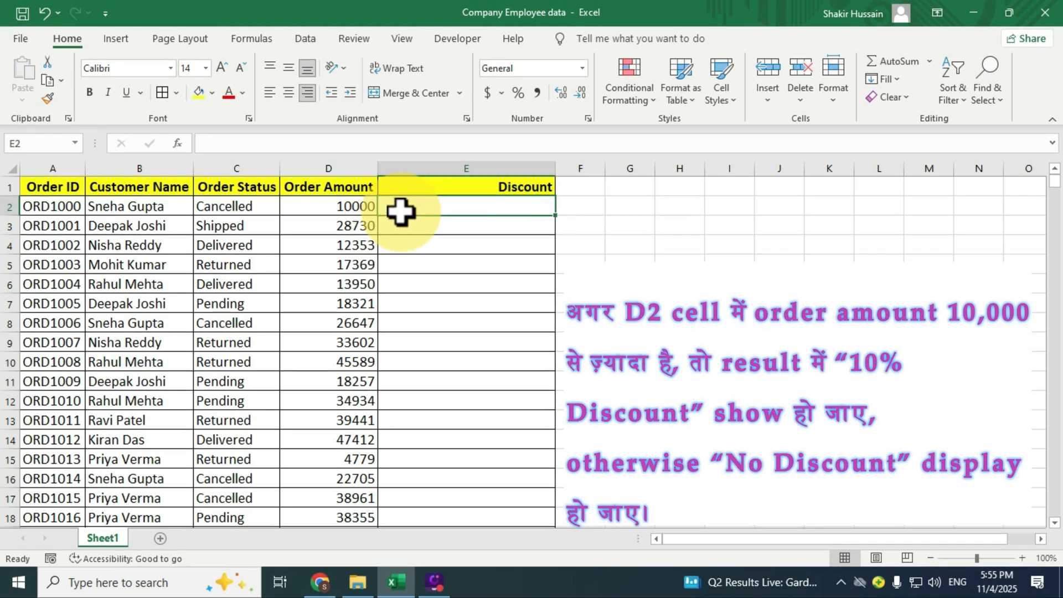
click(359, 204)
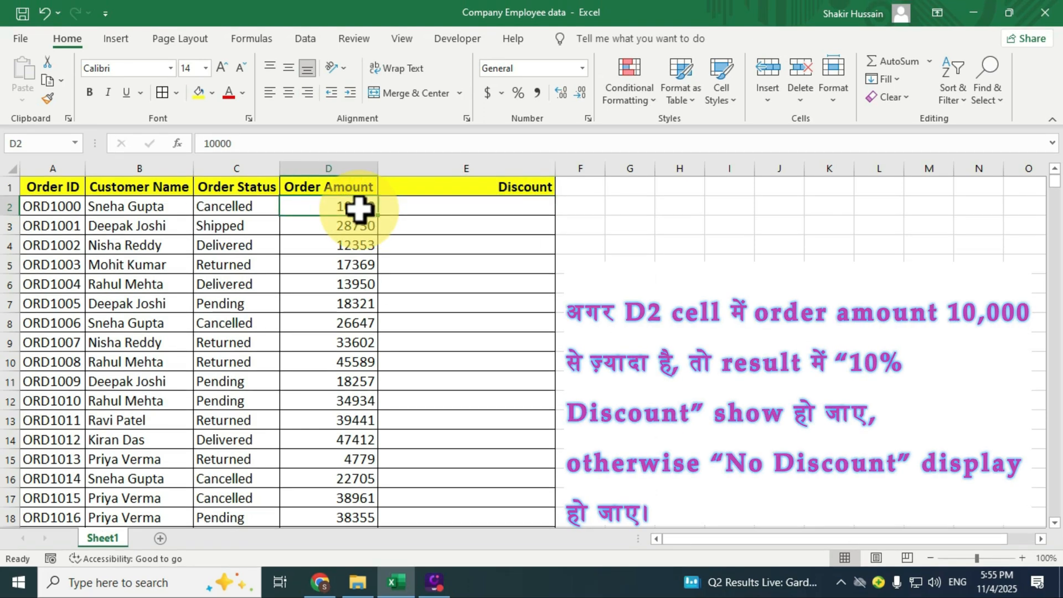
click(452, 209)
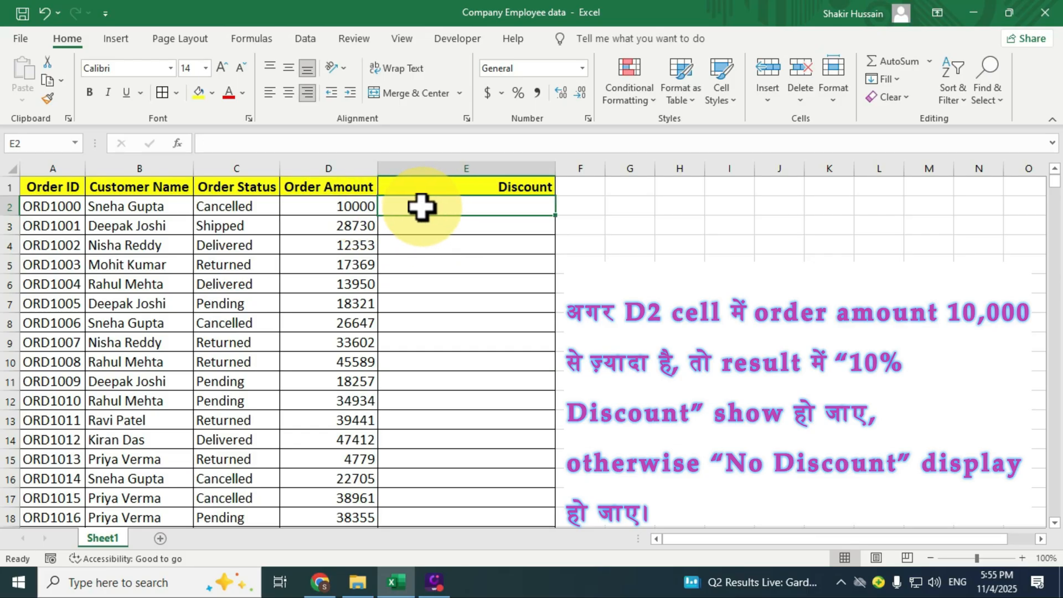
click(352, 206)
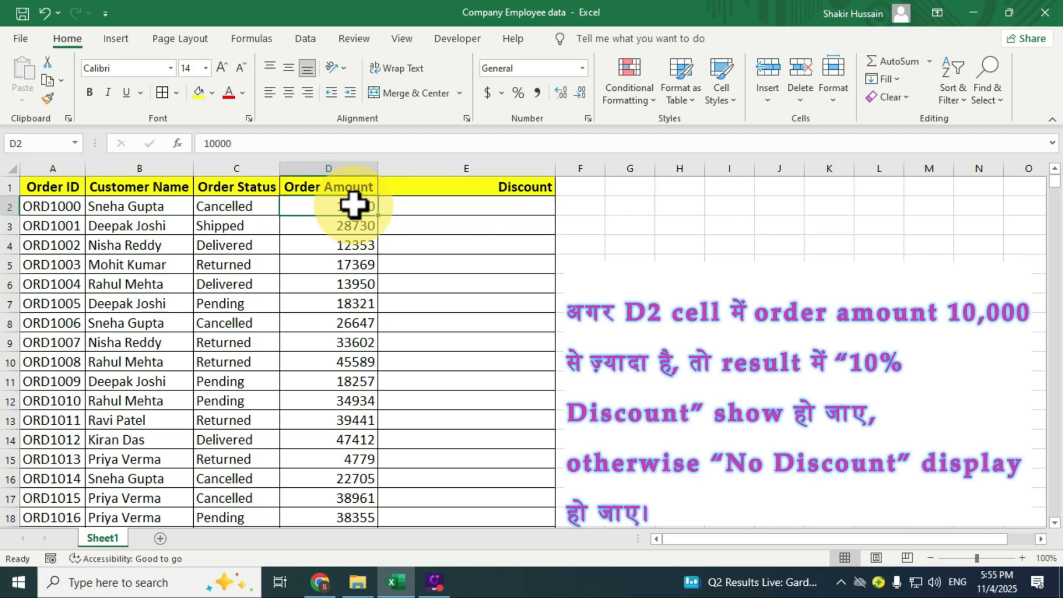
Start an IF formula in discount cell E2 with the logical test D2>10000
click(467, 202)
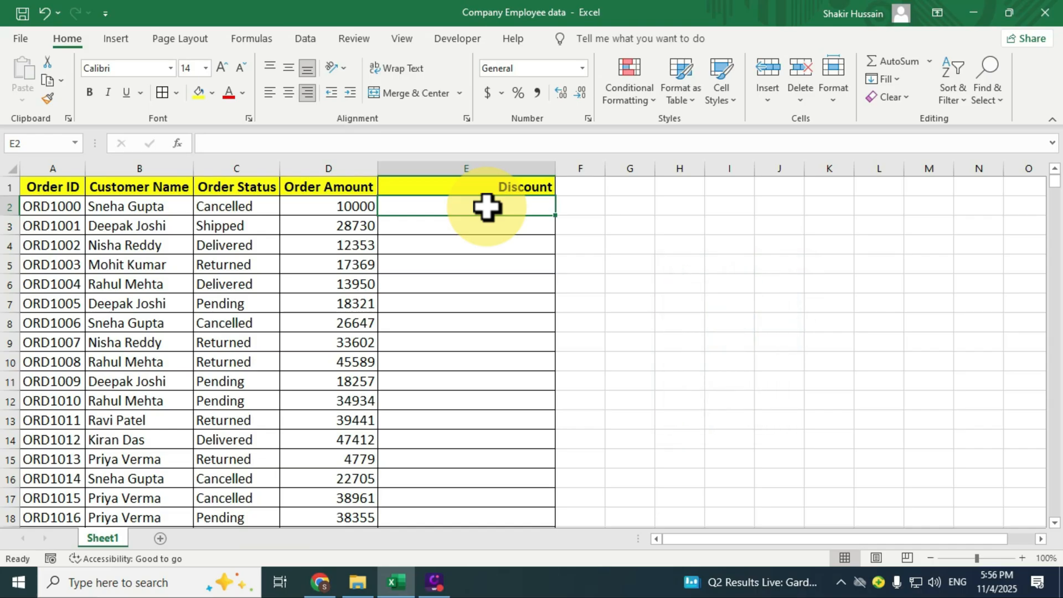
text(=)
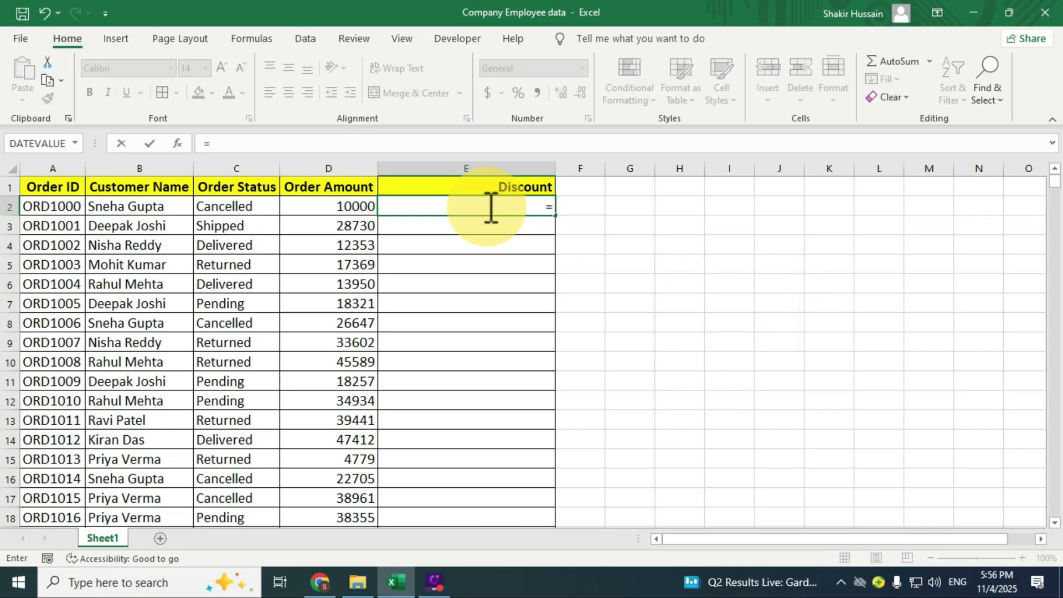
text(if()
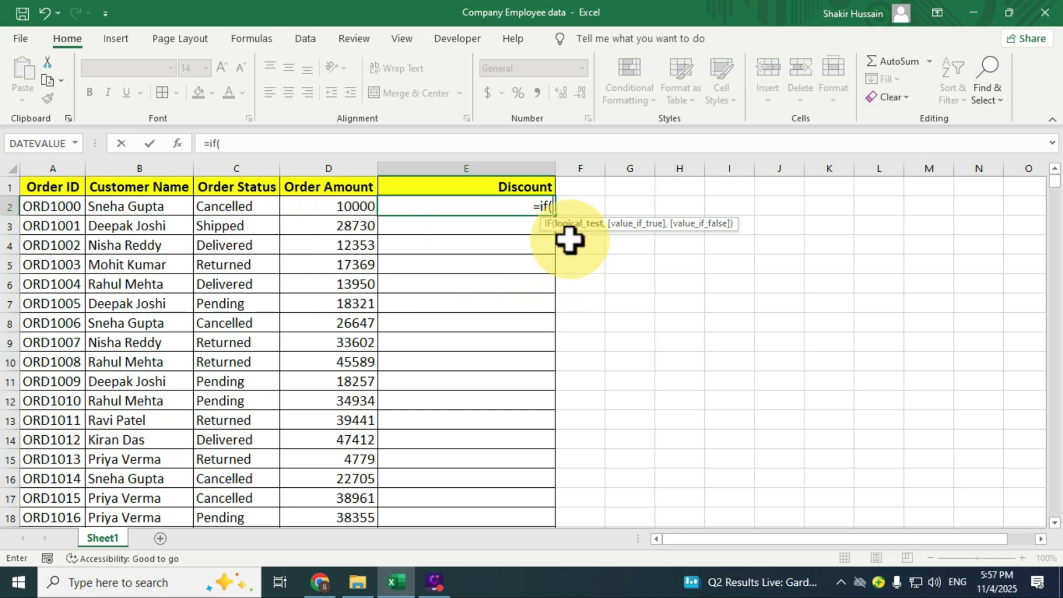
click(351, 207)
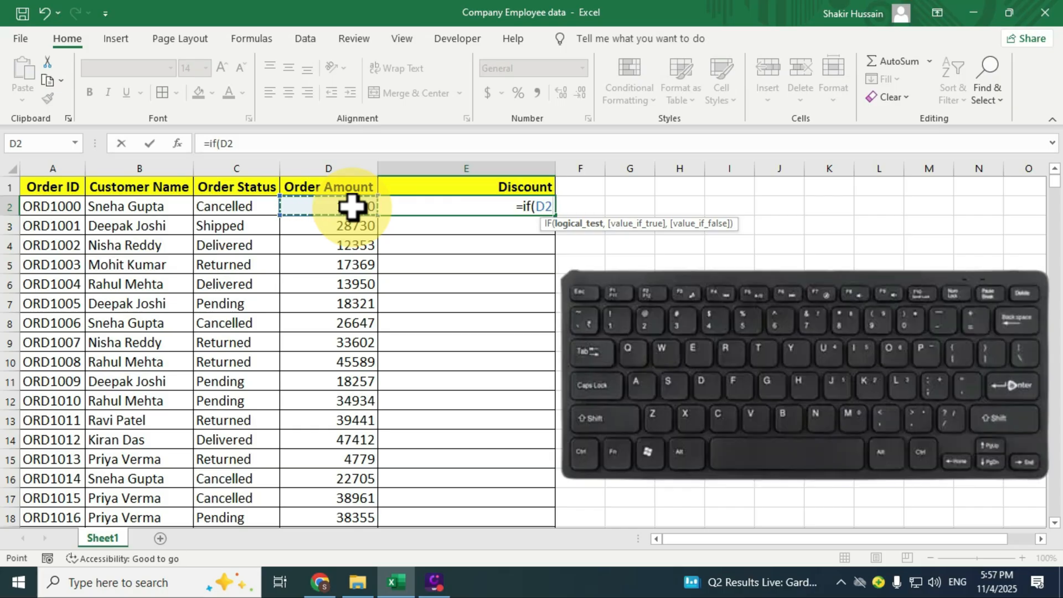
text(>10000)
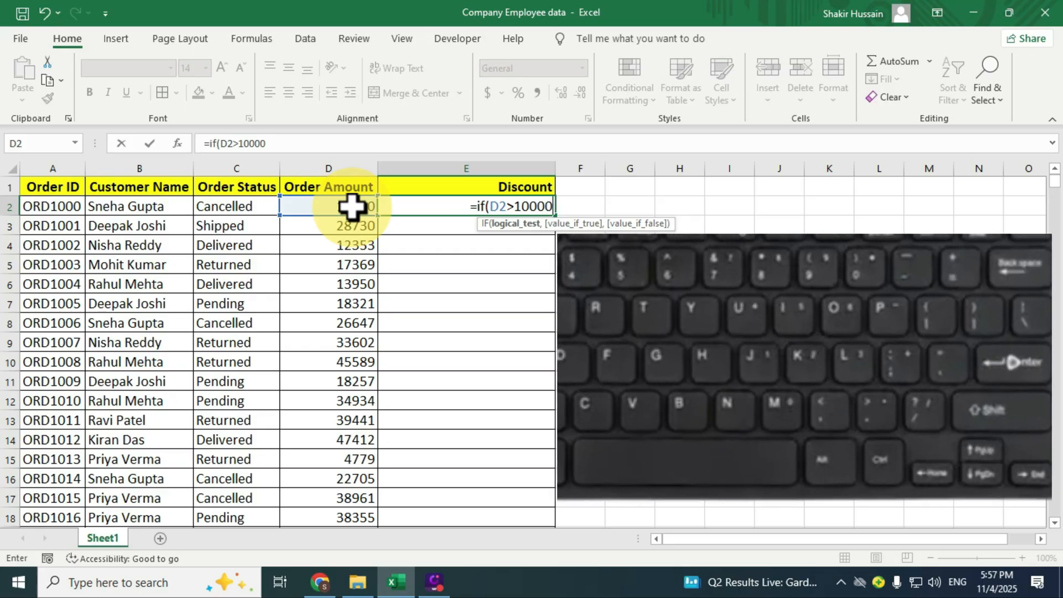
text(,)
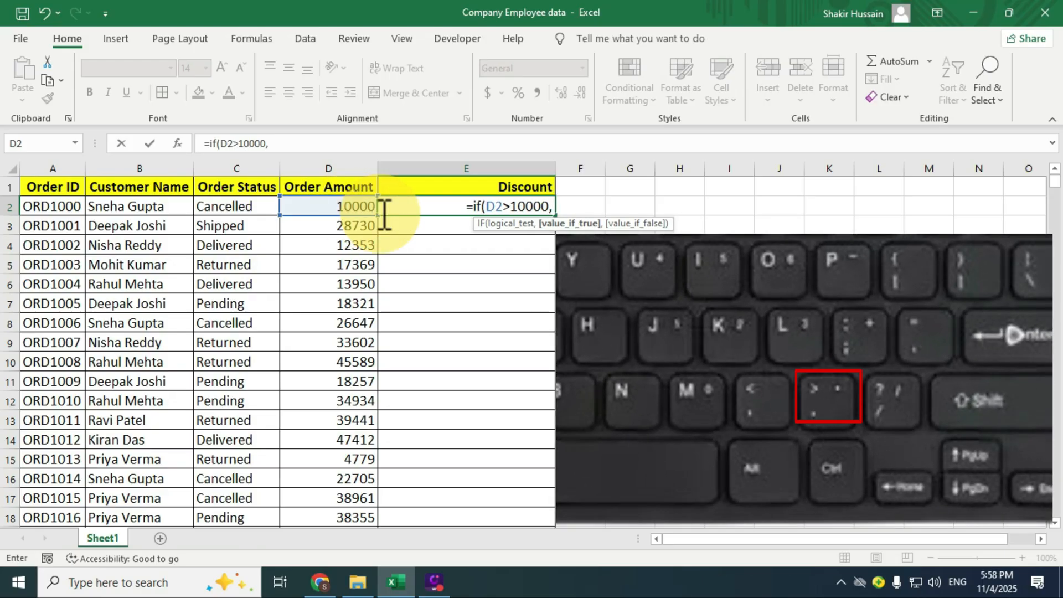
Complete the IF formula in E2 with D2*10% as the value if true and 0 as the value if false
click(357, 206)
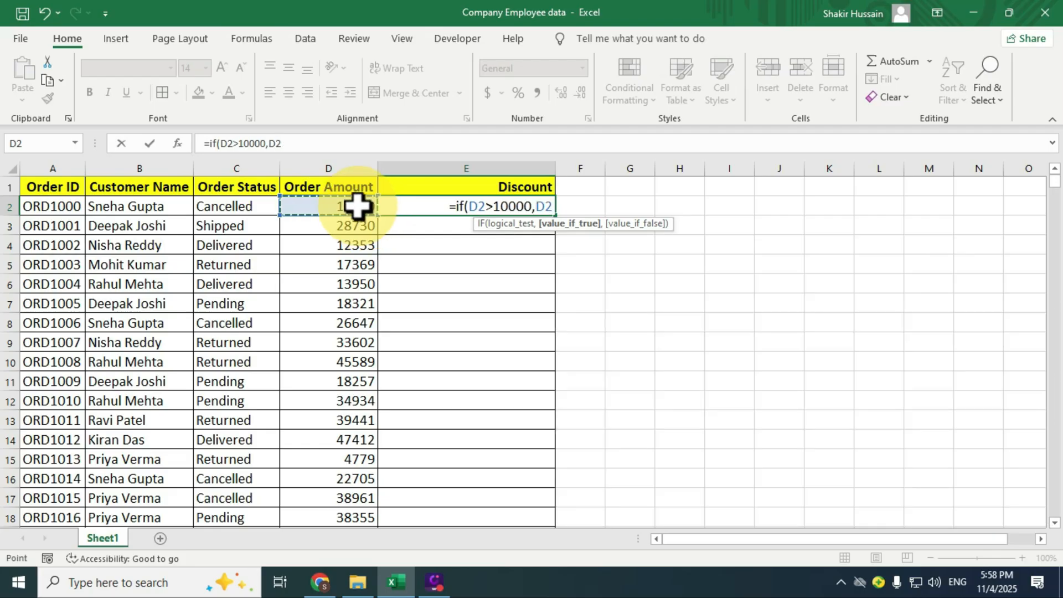
text(*10)
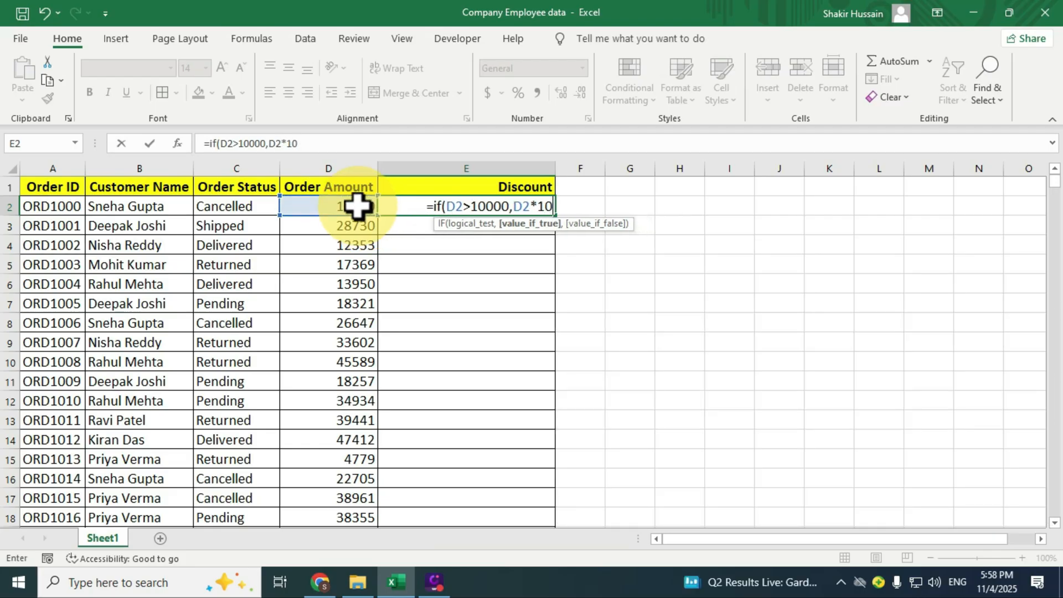
text(%,)
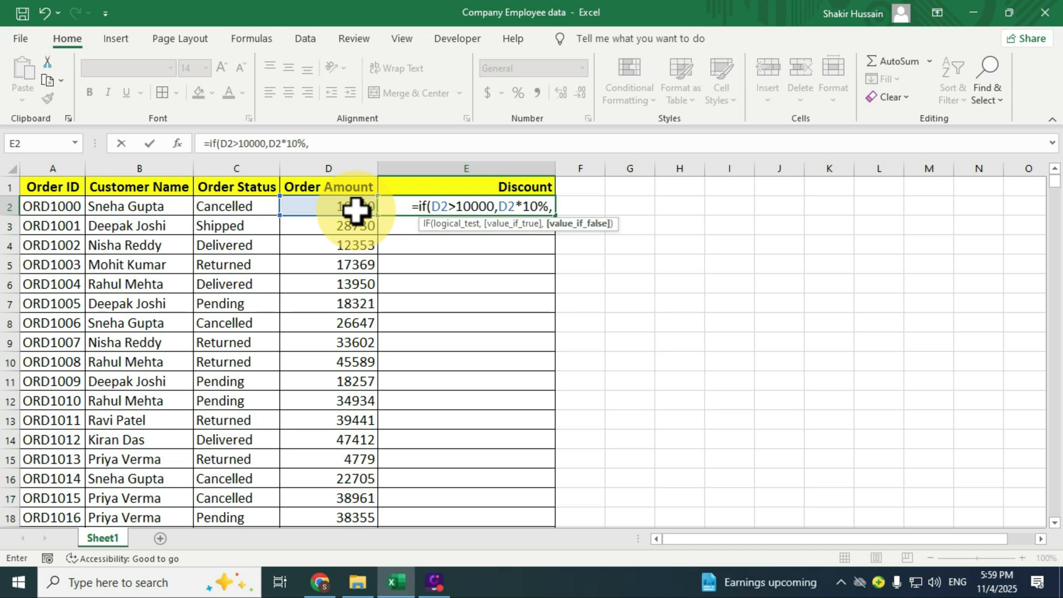
text(0)
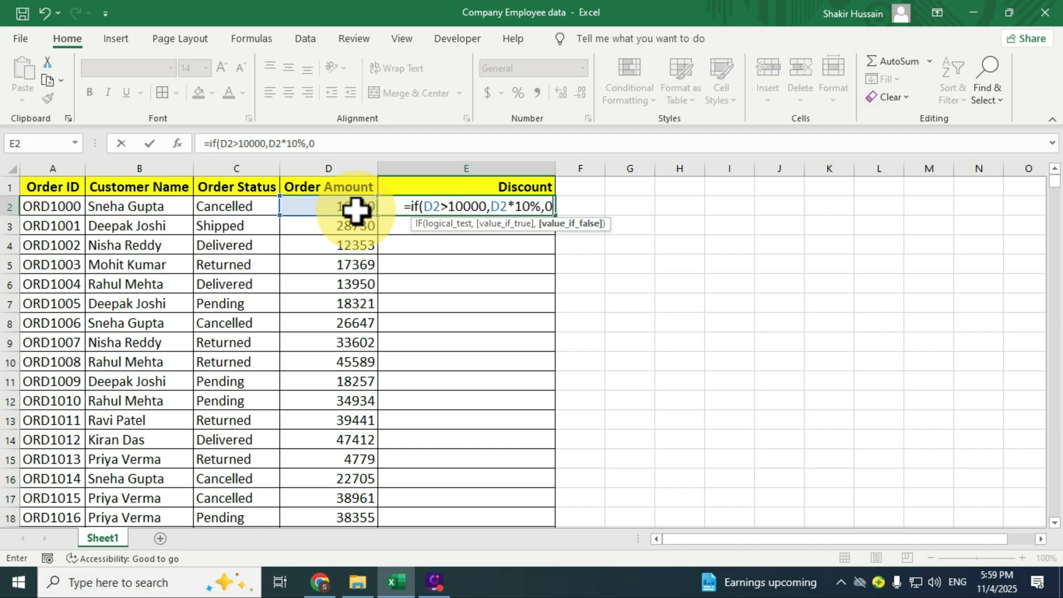
text())
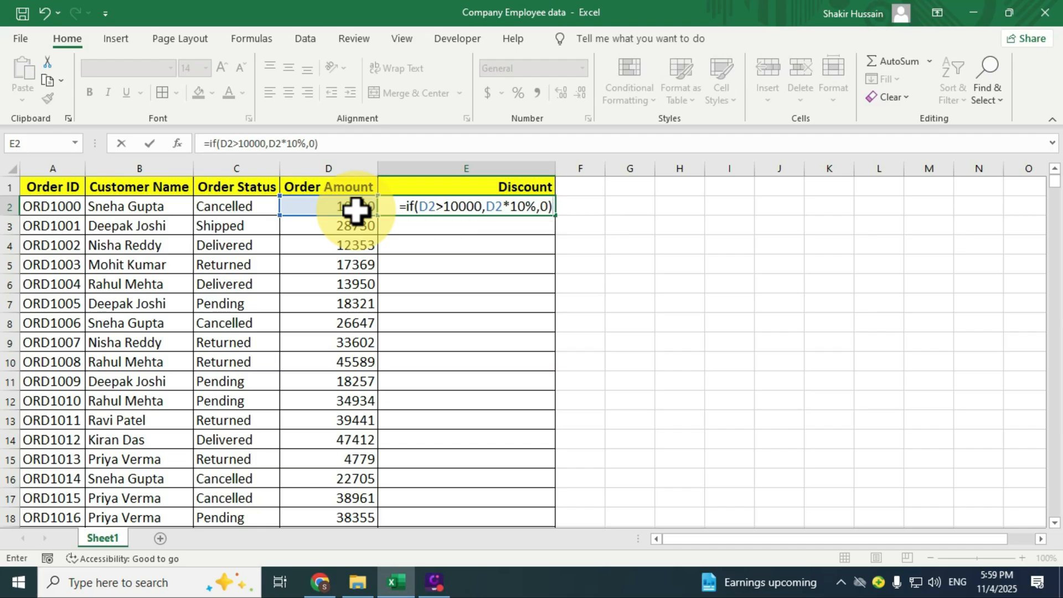
key(Return)
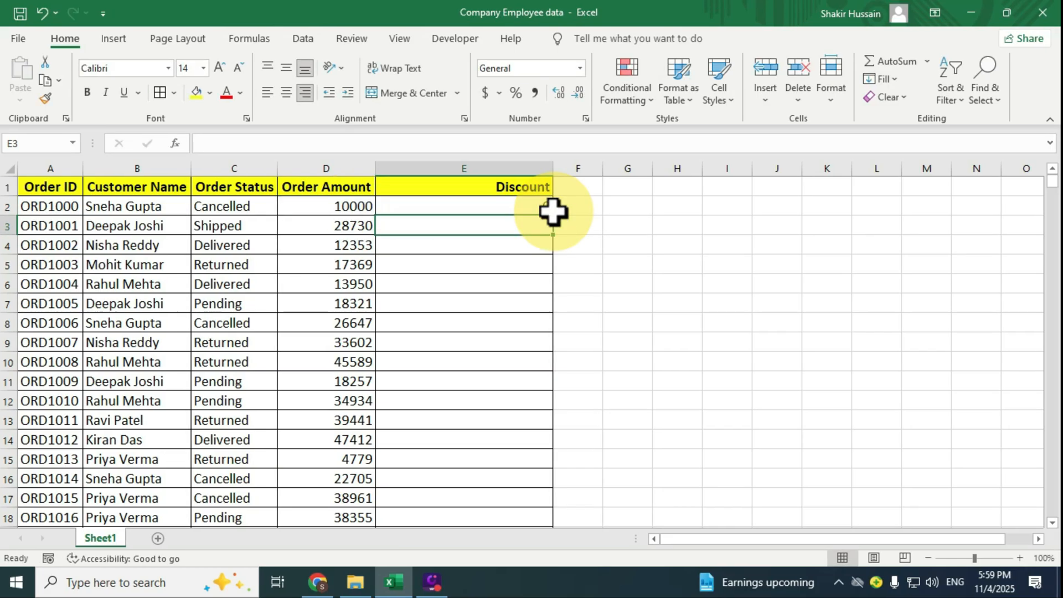
Check the discount formula in E2 against the order amount in D2, and set D2 to 10500
click(545, 204)
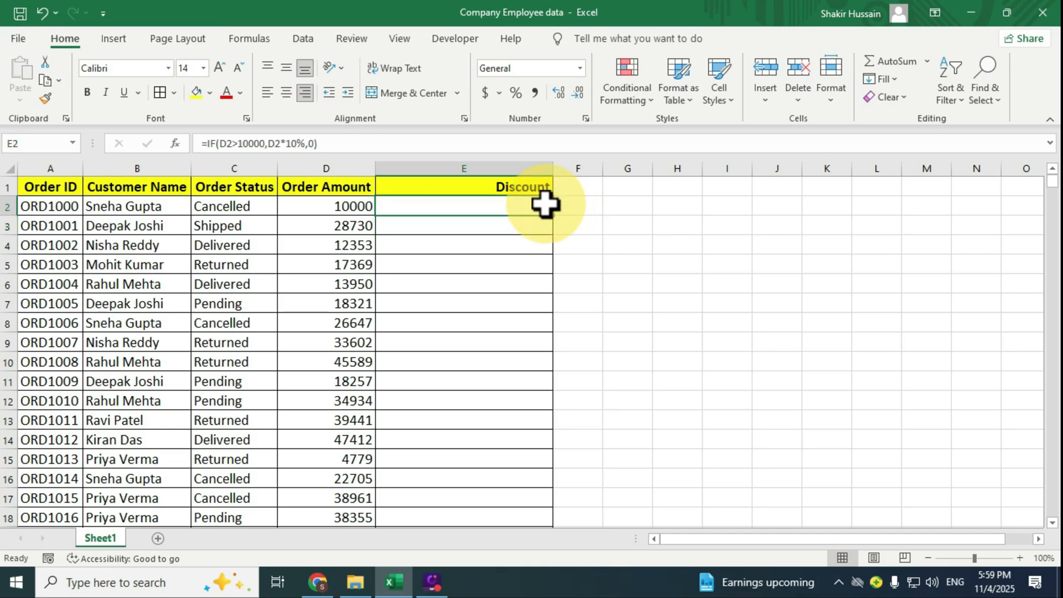
click(355, 209)
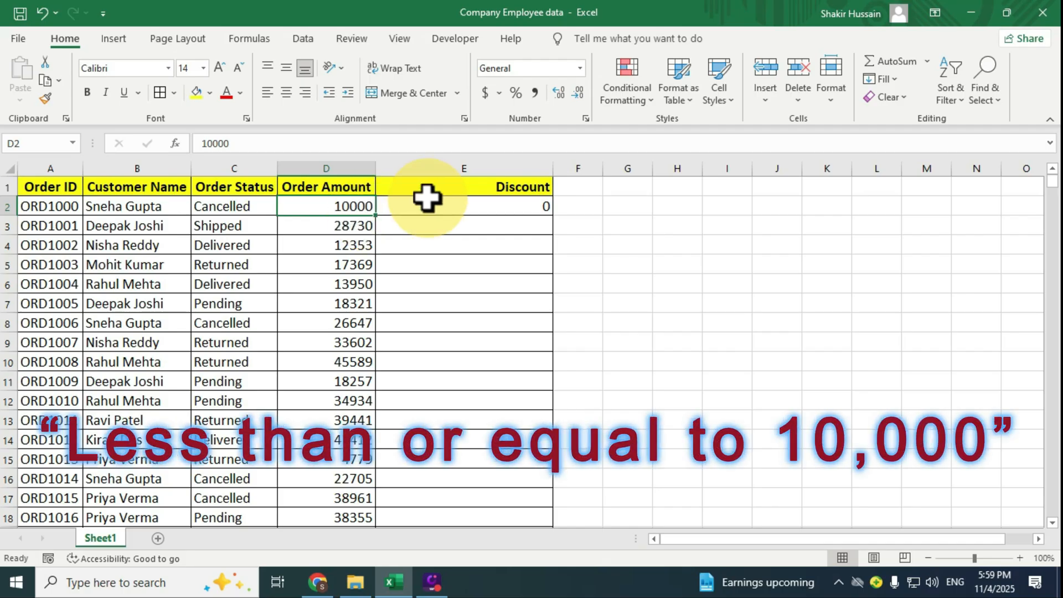
click(497, 205)
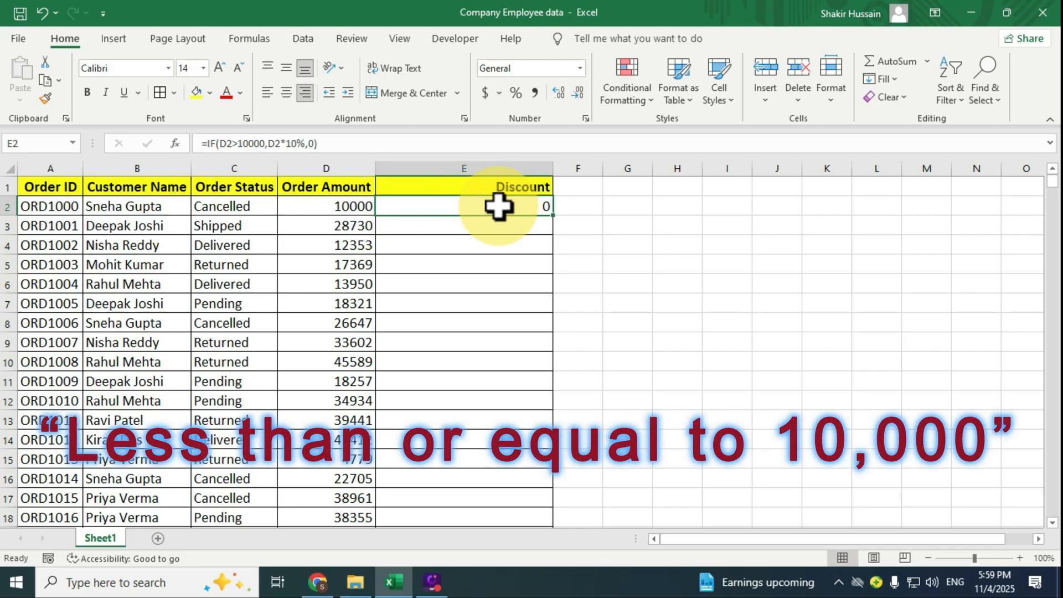
click(363, 207)
click(534, 203)
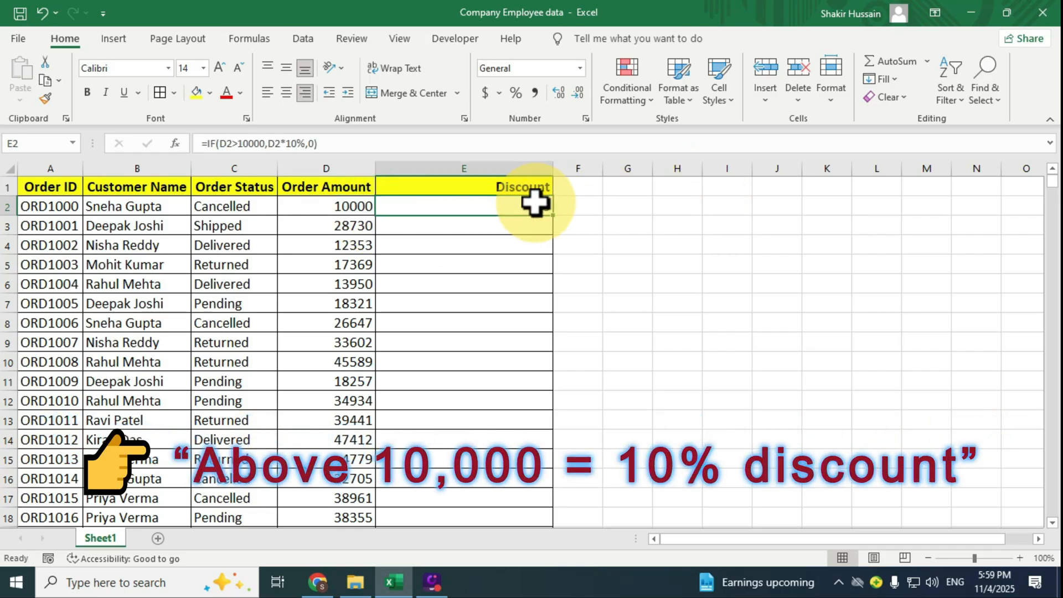
click(351, 206)
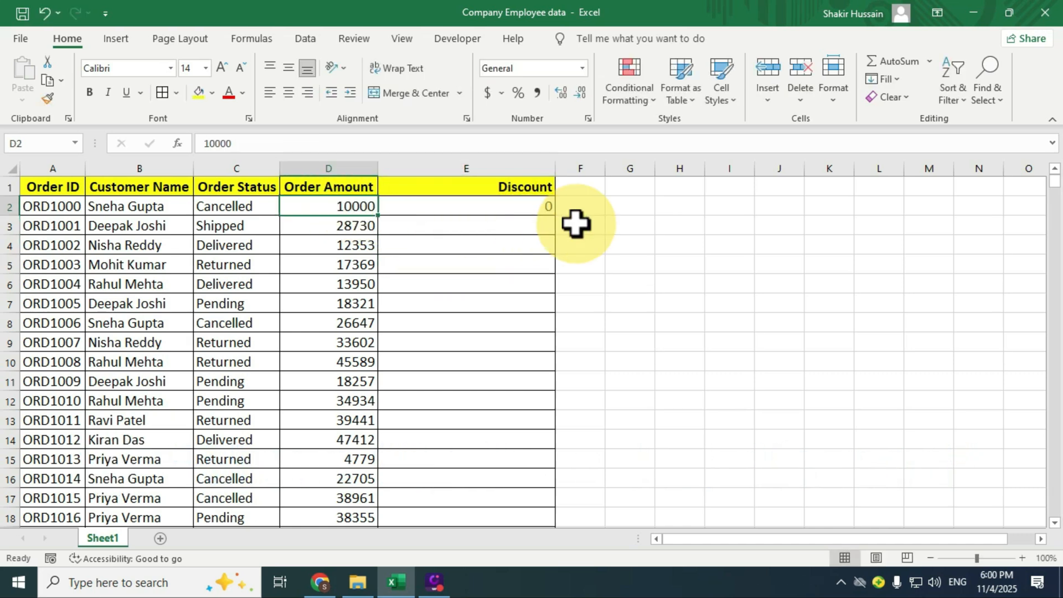
text(105)
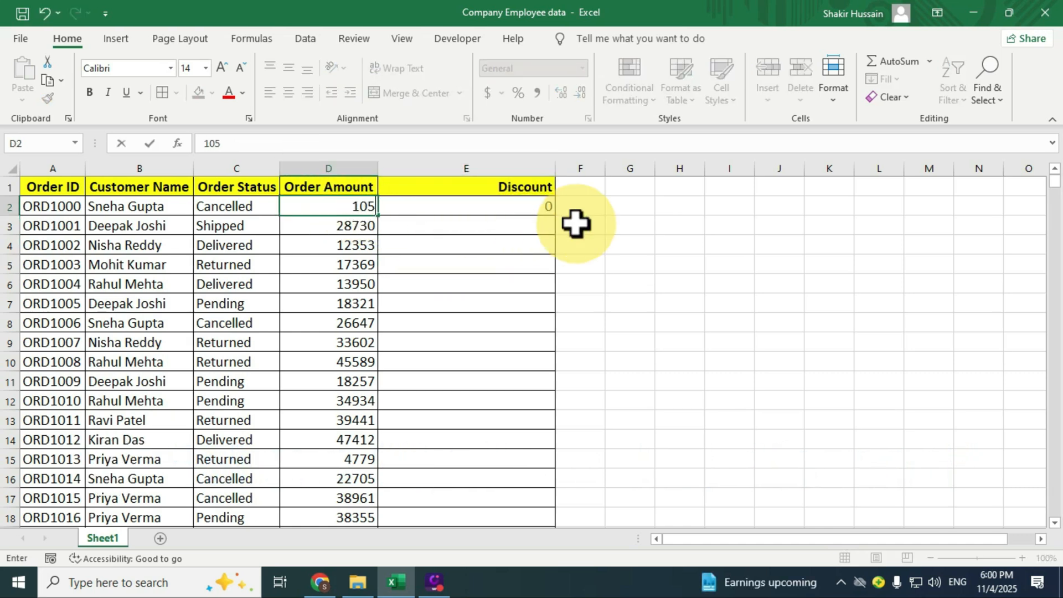
text(00)
key(Return)
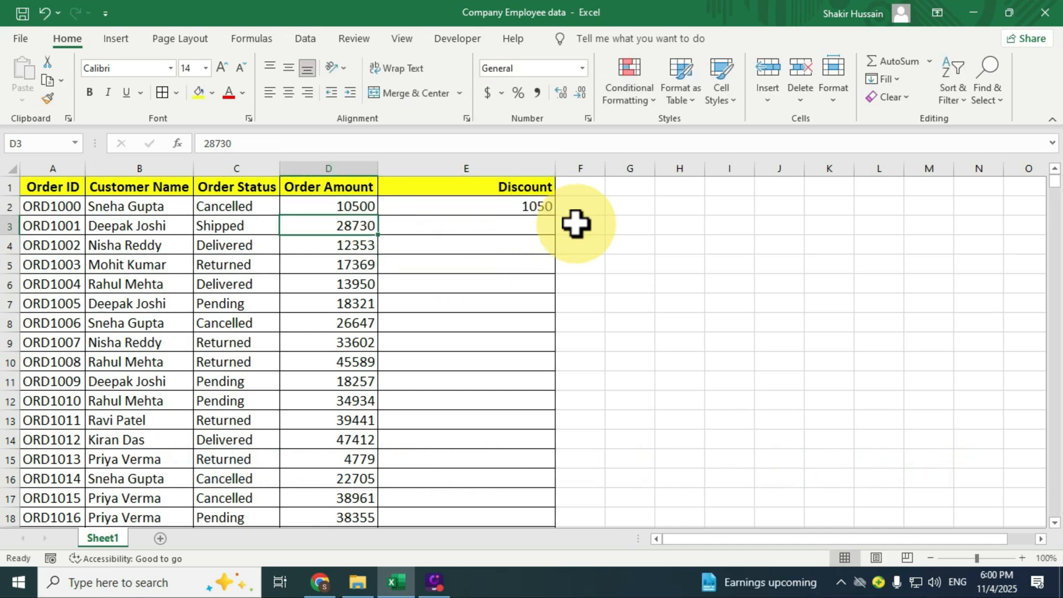
Inspect the IF formula in E2 and compare its discount with the order amount in D2, leaving E2 selected
click(538, 203)
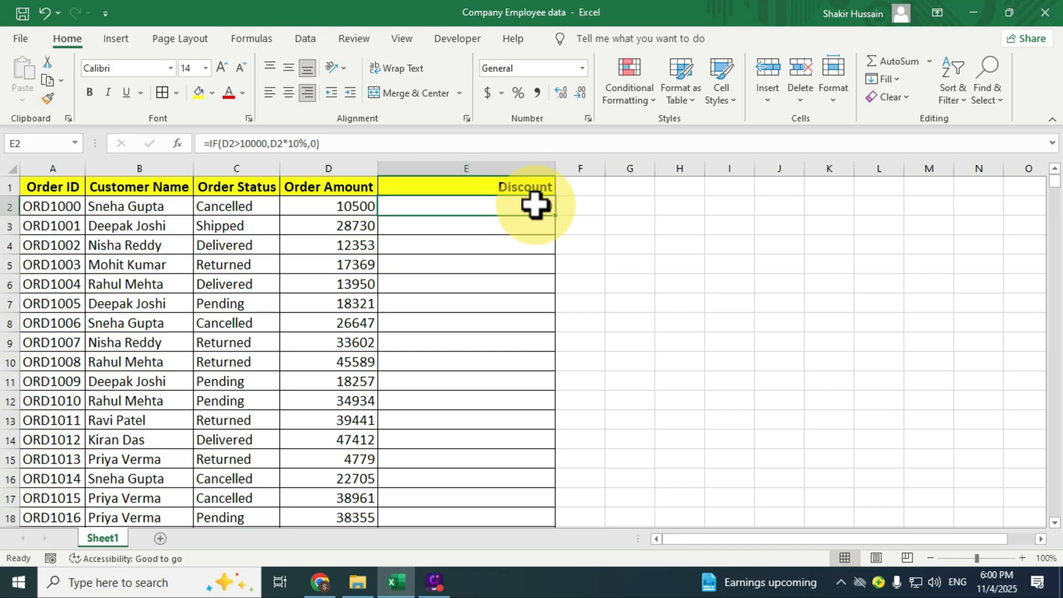
double_click(534, 206)
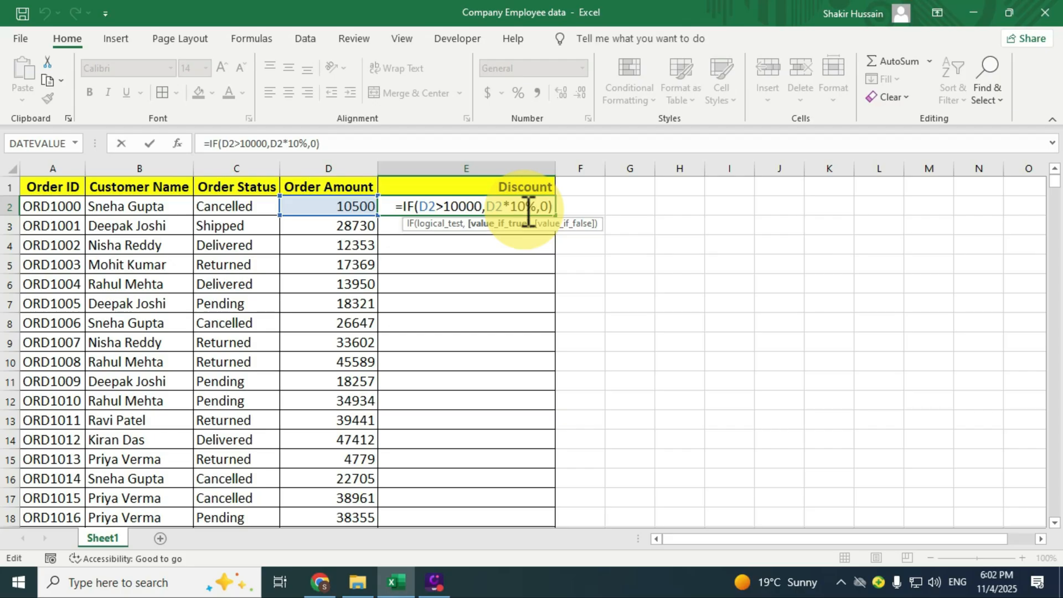
key(Return)
click(525, 209)
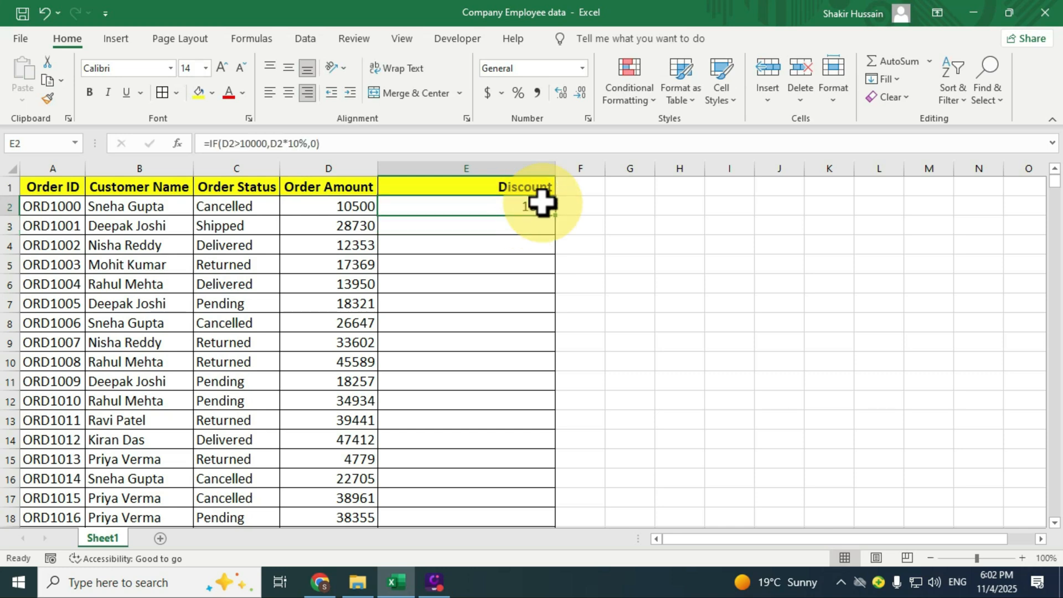
click(335, 206)
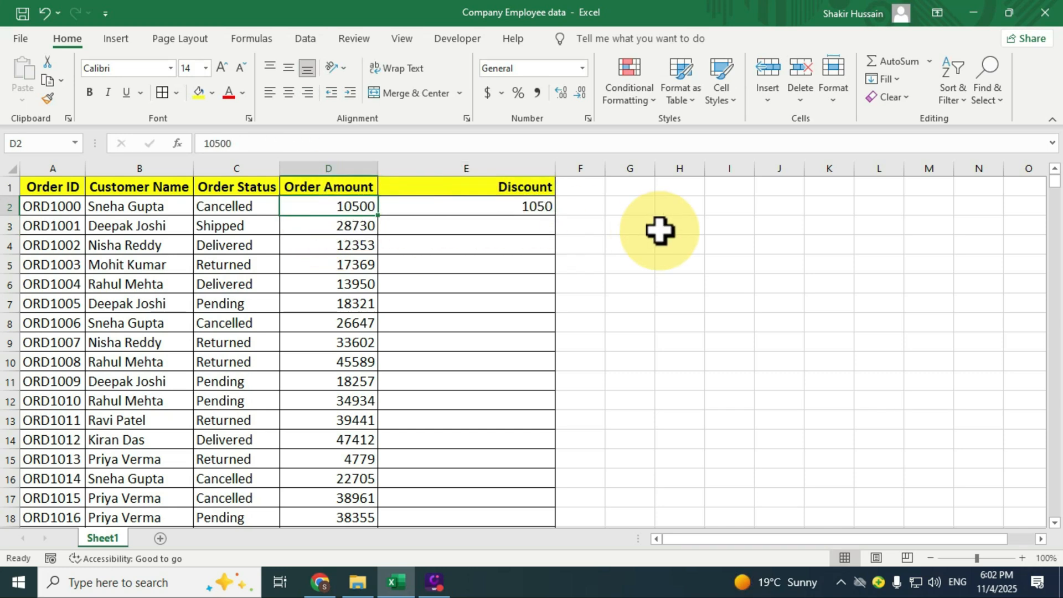
click(526, 203)
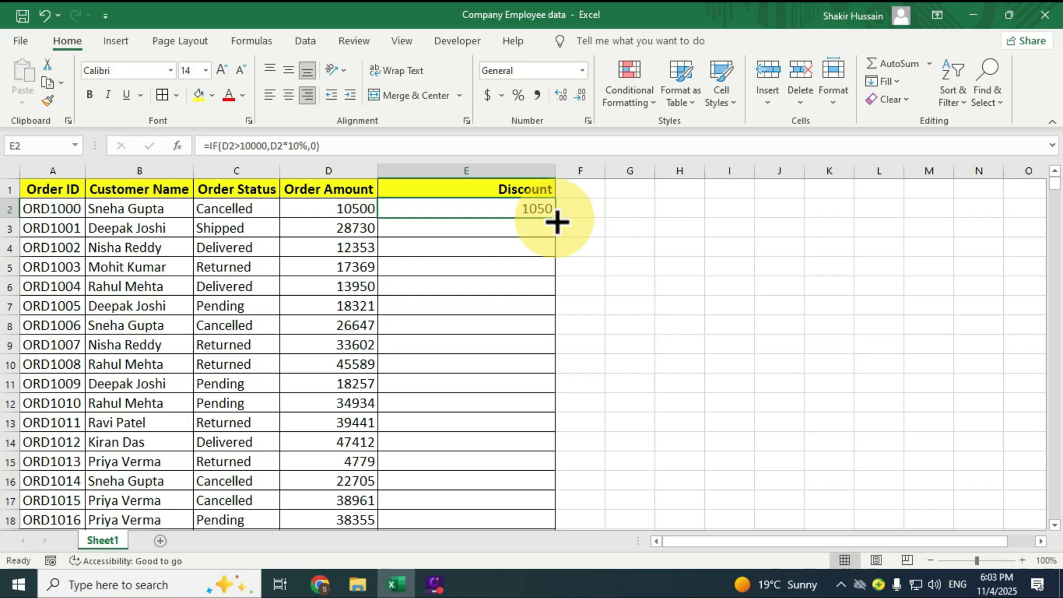
Fill the discount formula from E2 down to the last order row and check the copied formula in E5
double_click(556, 221)
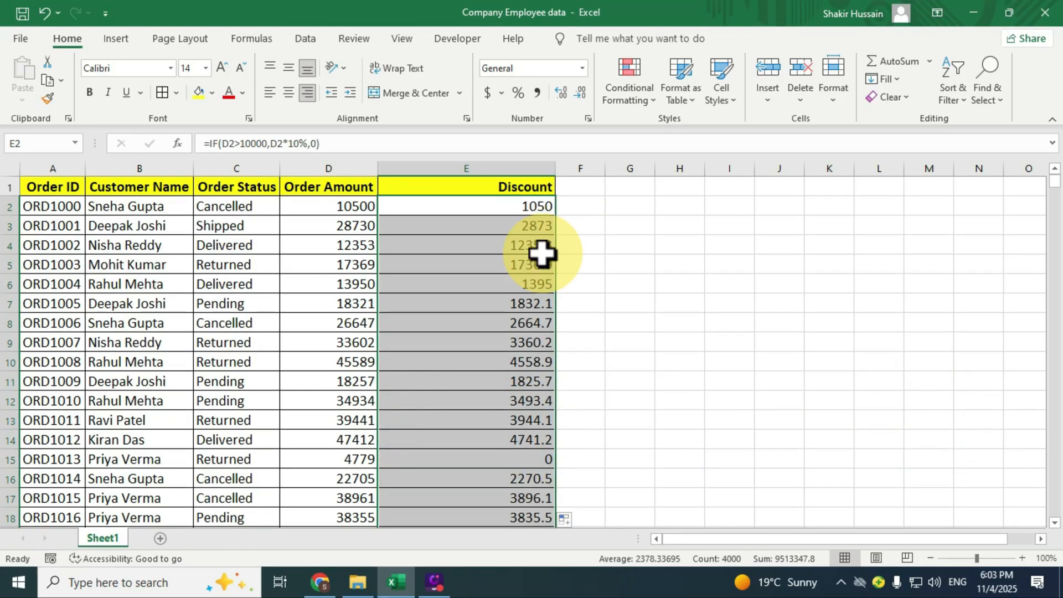
click(524, 205)
click(532, 266)
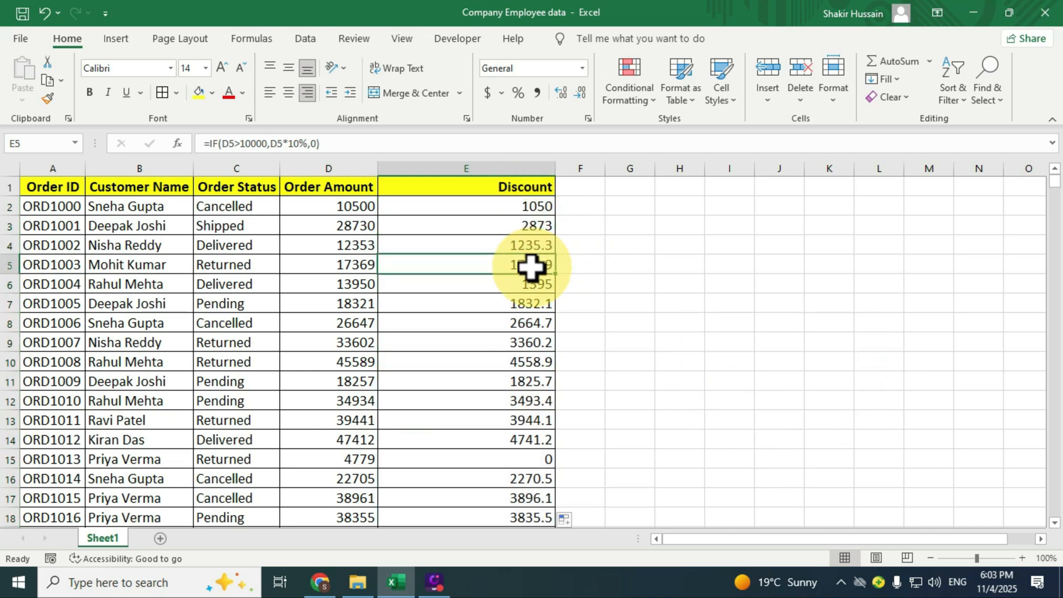
scroll(531, 266, down, 1)
scroll(531, 273, up, 1)
Compare the order amounts with the filled discounts in rows 15, 20 and 21 of the sheet
click(366, 459)
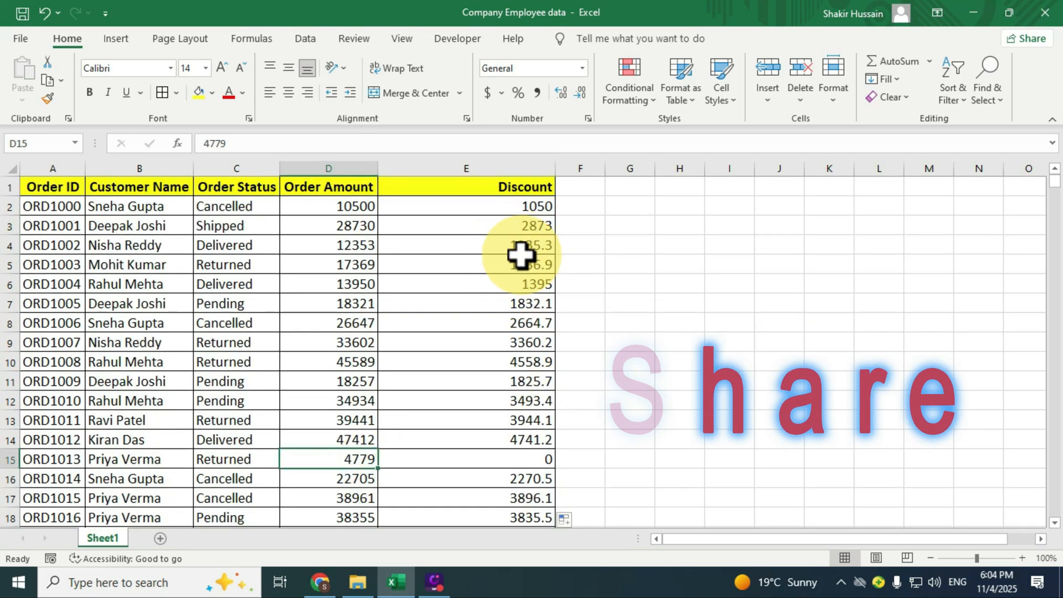
click(515, 191)
click(344, 463)
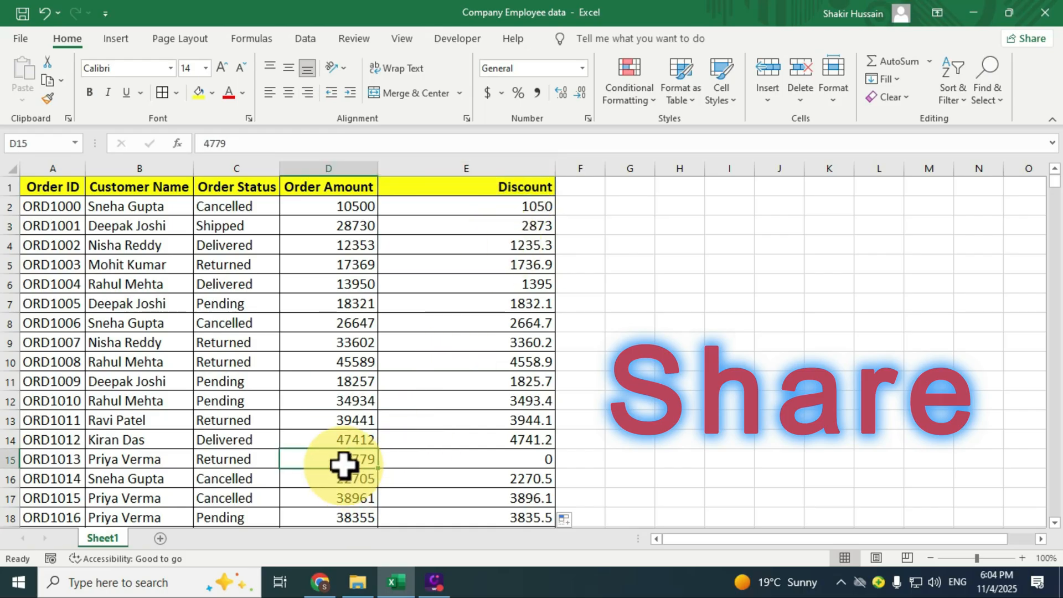
click(537, 459)
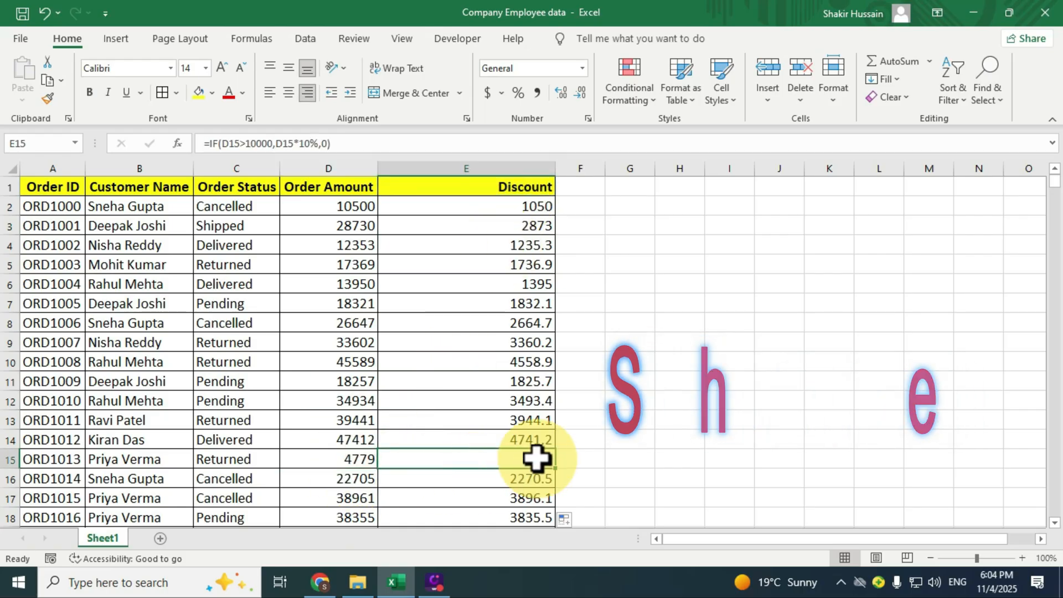
scroll(536, 458, down, 3)
scroll(537, 459, down, 2)
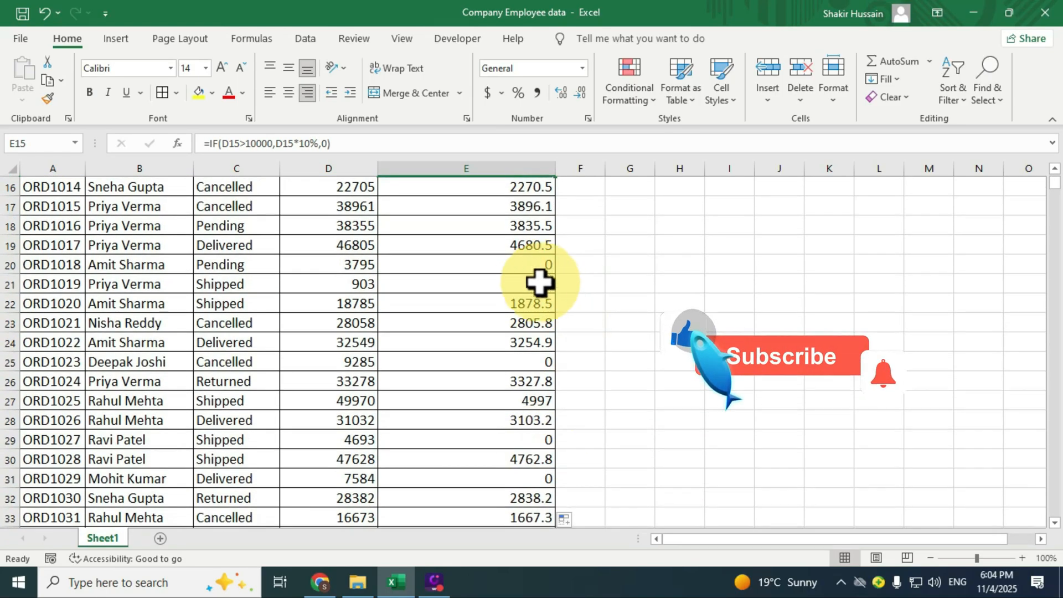
click(496, 269)
click(349, 269)
click(514, 269)
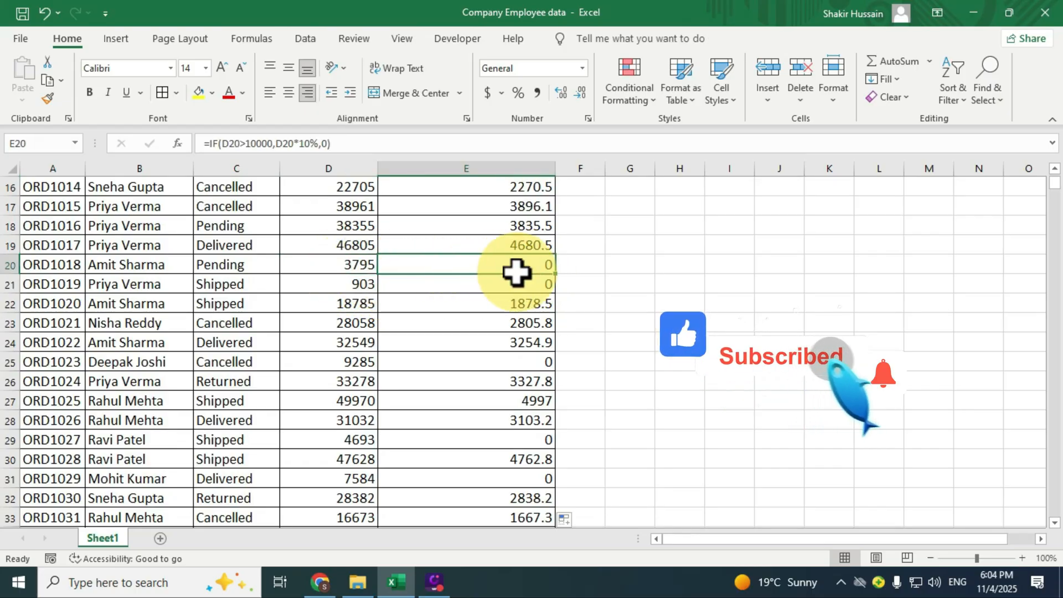
click(341, 285)
click(483, 287)
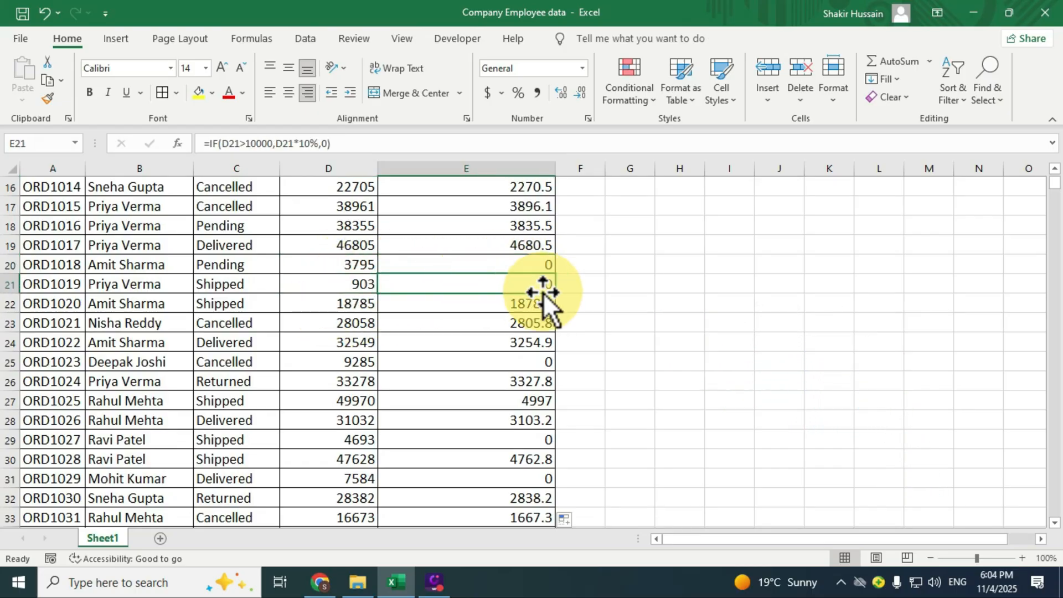
scroll(543, 293, up, 5)
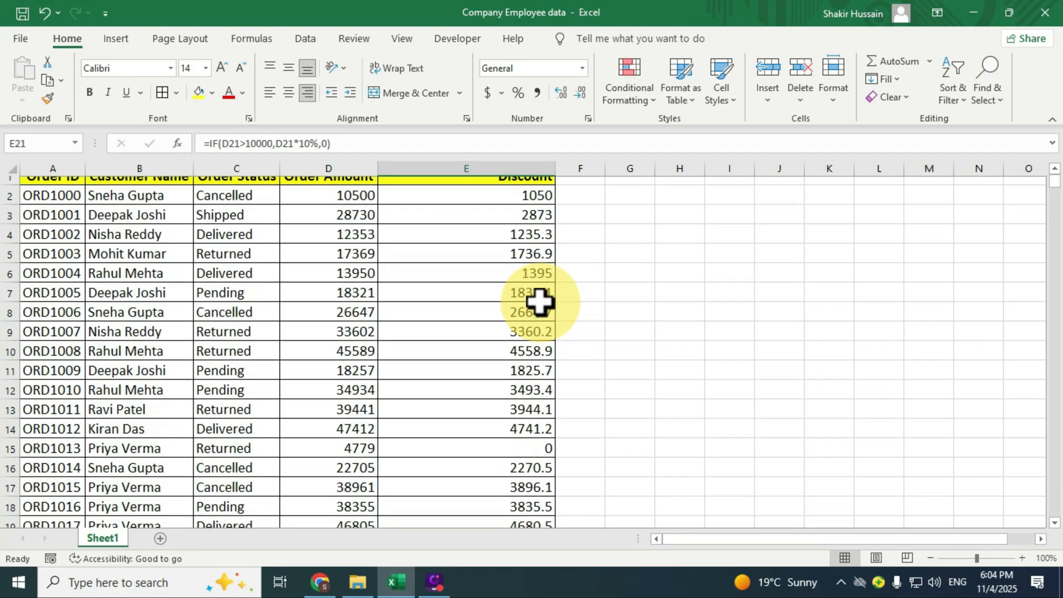
Go from E2 to the last filled discount in column E, and compare the amount in D3993 with its discount in E3993
click(505, 209)
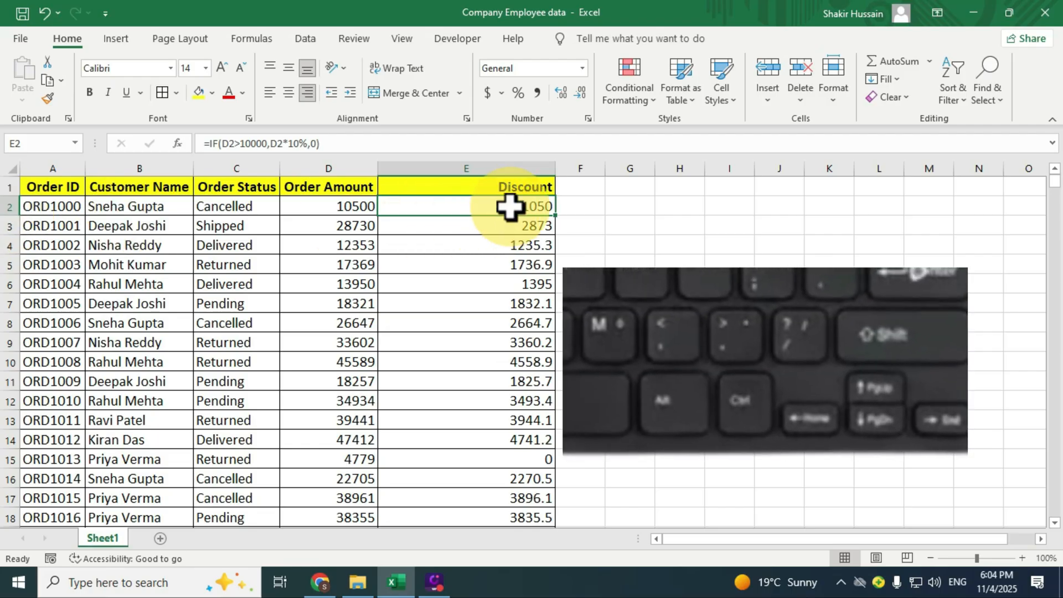
key(ctrl+Down)
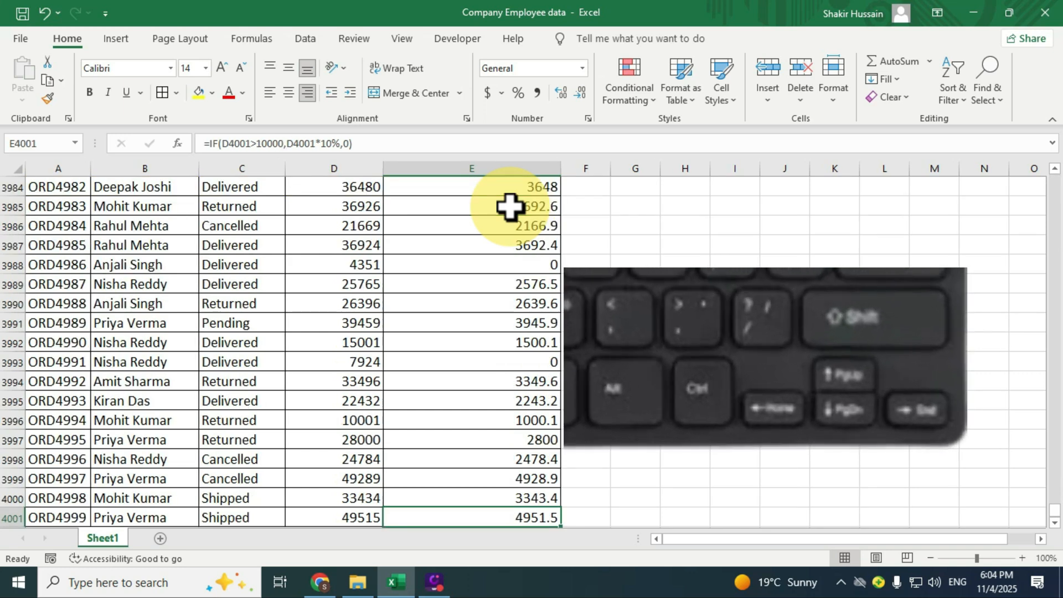
key(ctrl+Page_Down)
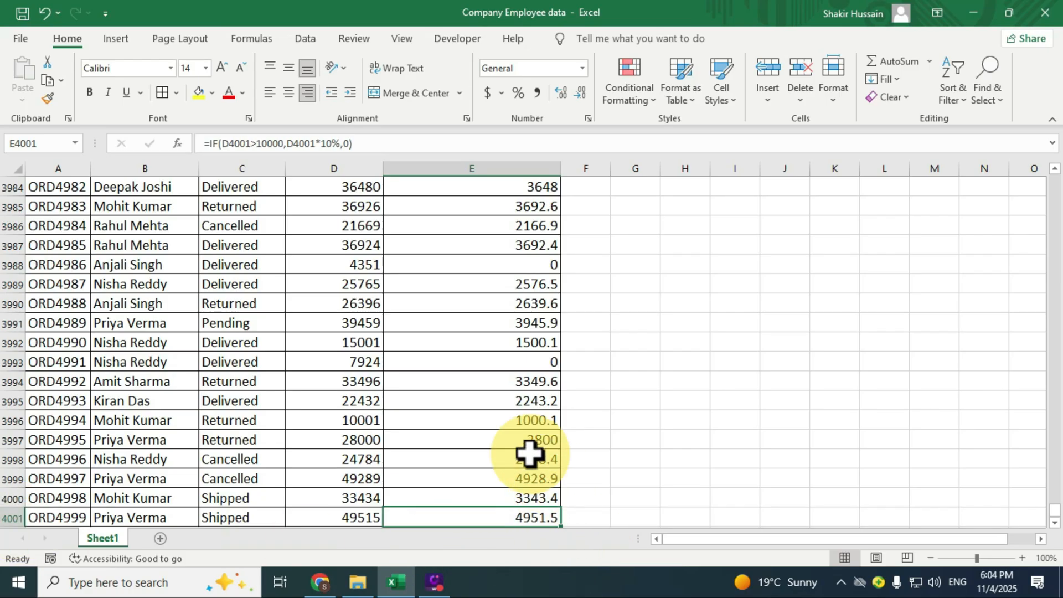
click(351, 366)
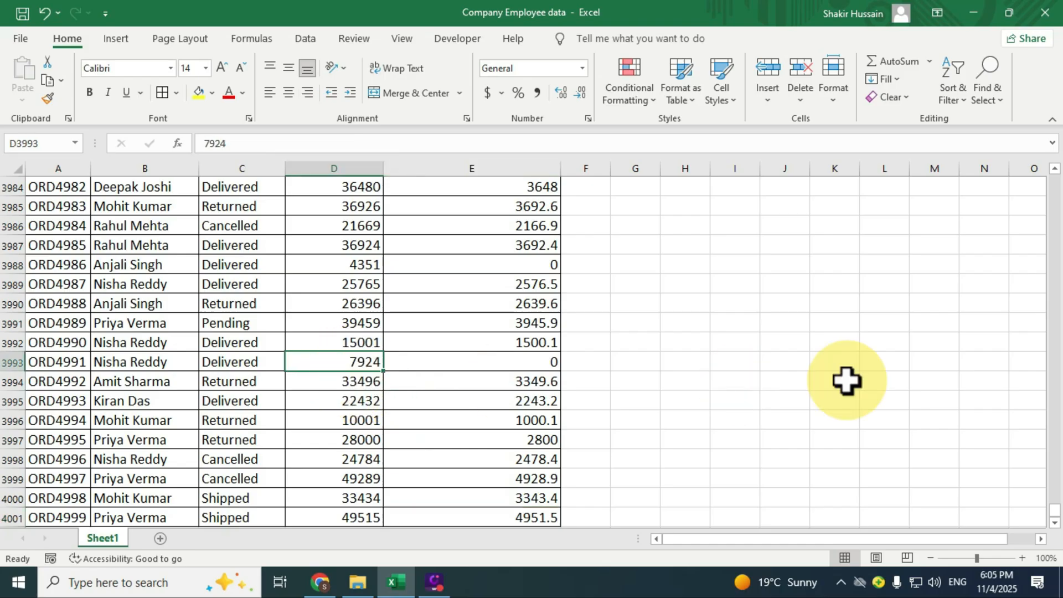
click(551, 366)
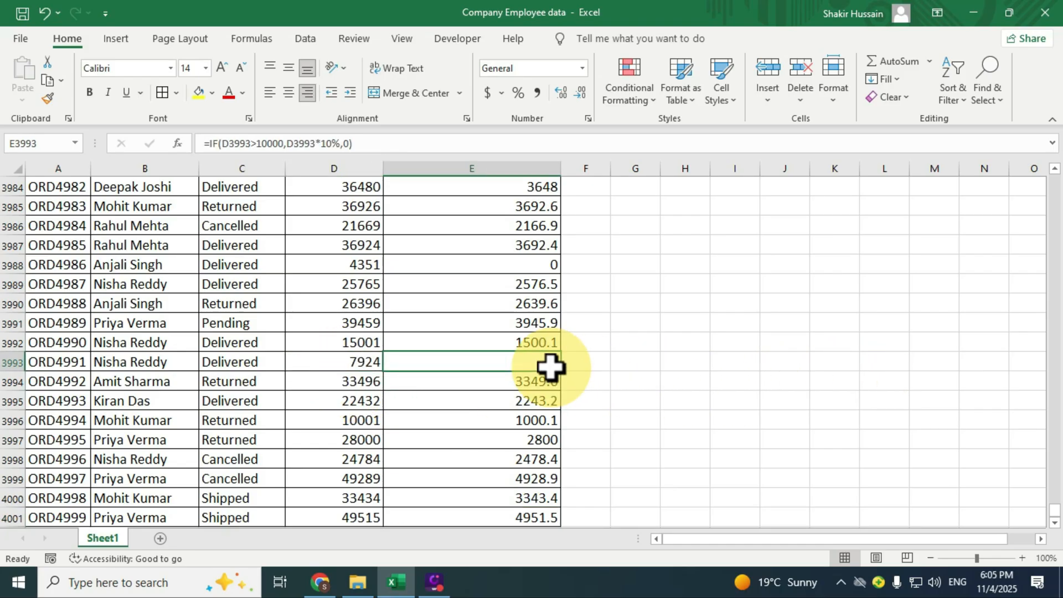
Set the order amount in D3993 to 10001 and select its discount cell E3993
click(367, 361)
text(100)
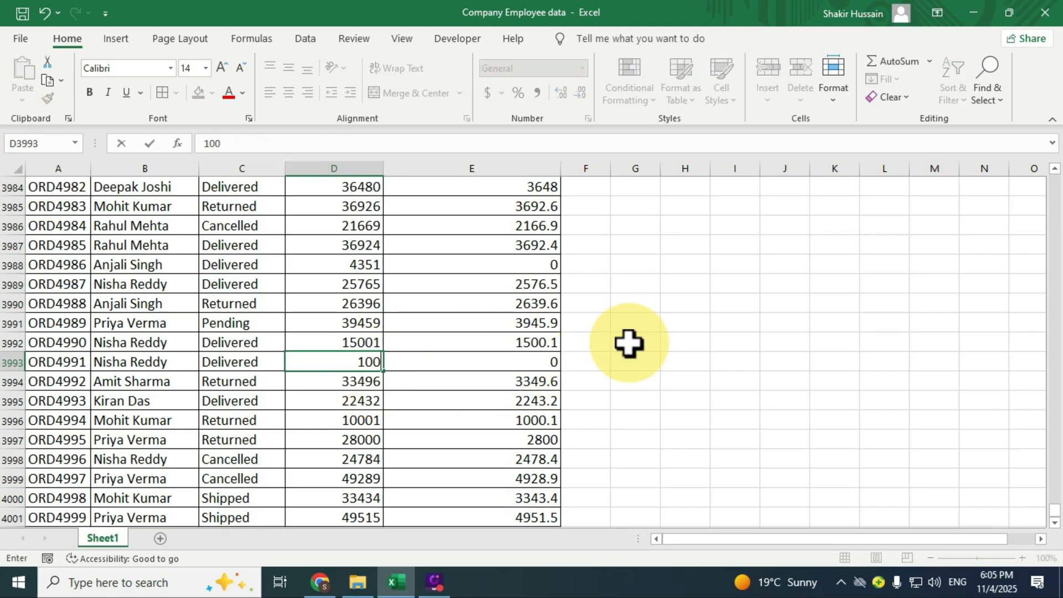
text(01)
key(ctrl+Return)
key(Right)
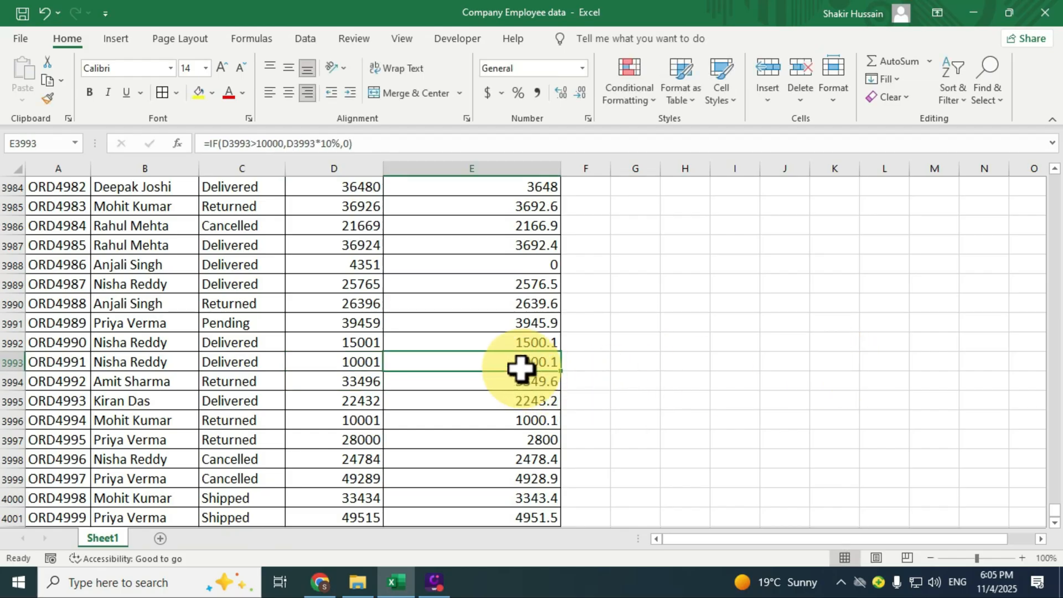
Check where the Discount column ends by going to its last filled cell, and return to its header in E1
scroll(521, 368, up, 1)
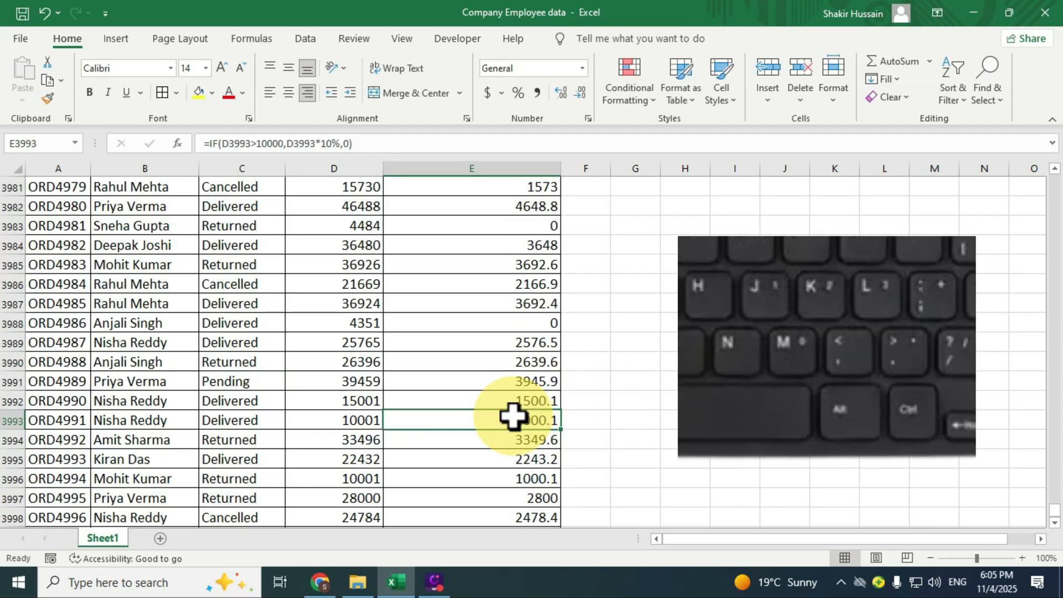
key(ctrl+Down)
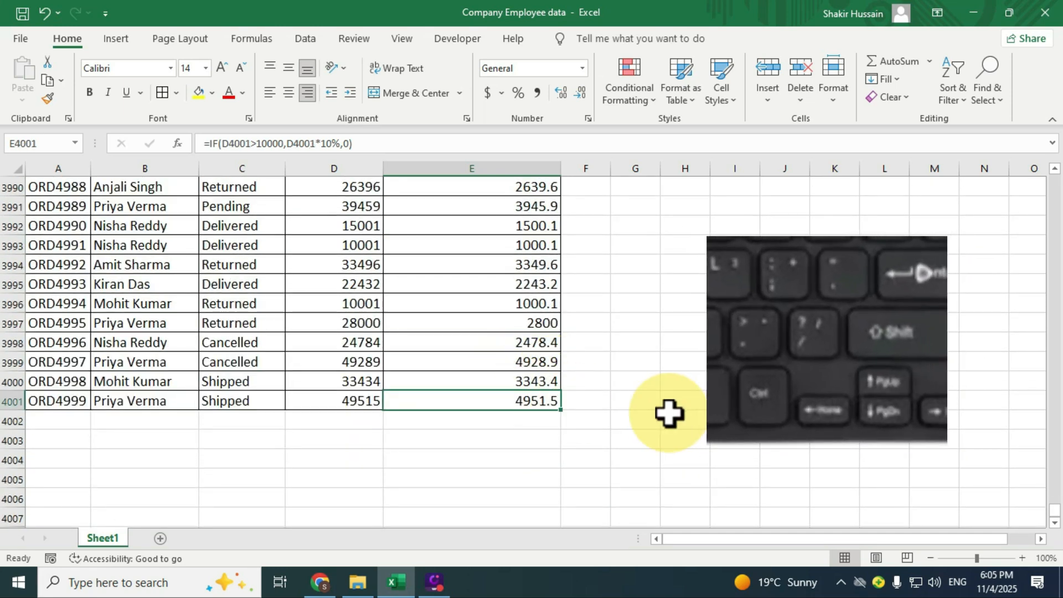
key(ctrl+Up)
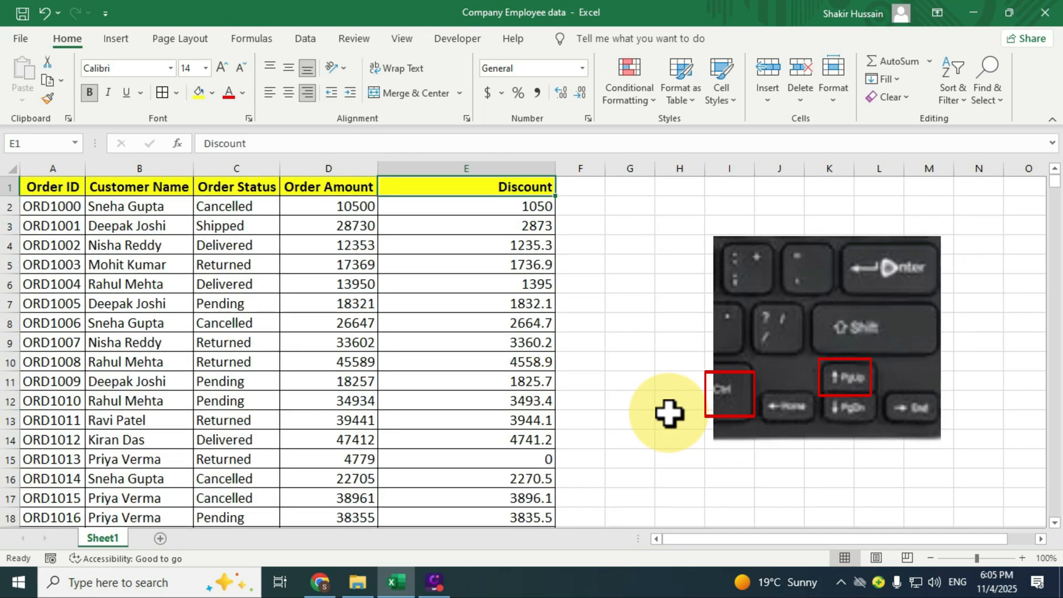
Replace the value if false in the E2 IF formula with the text "No Dicount"
click(527, 209)
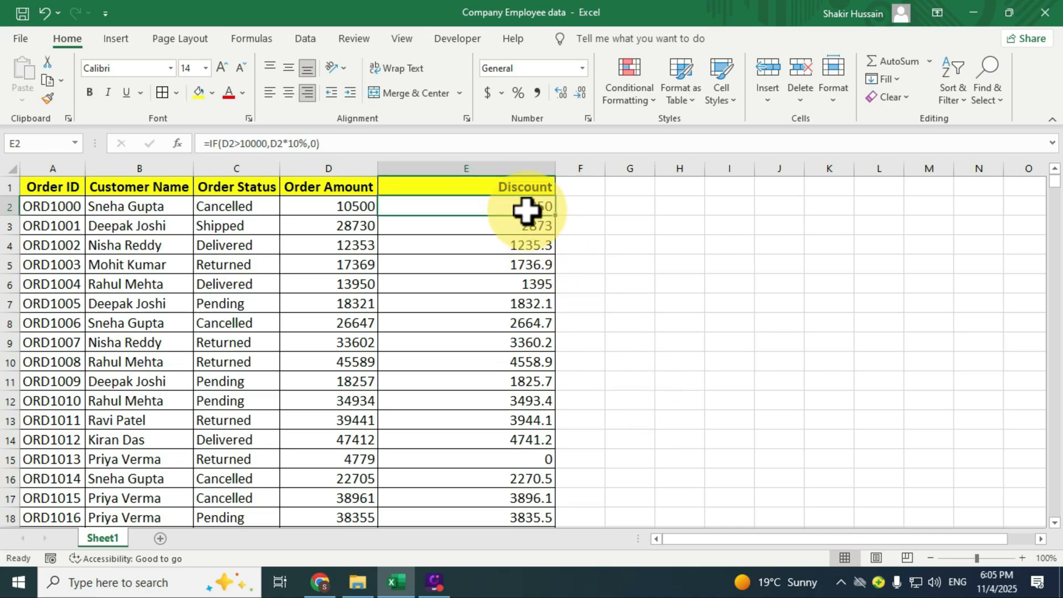
double_click(527, 209)
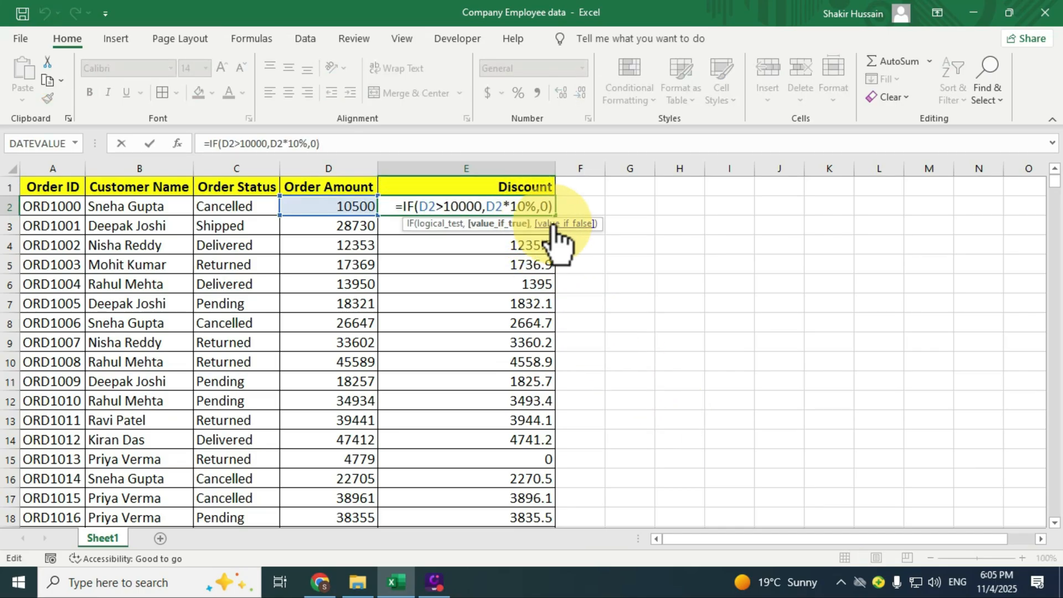
click(554, 206)
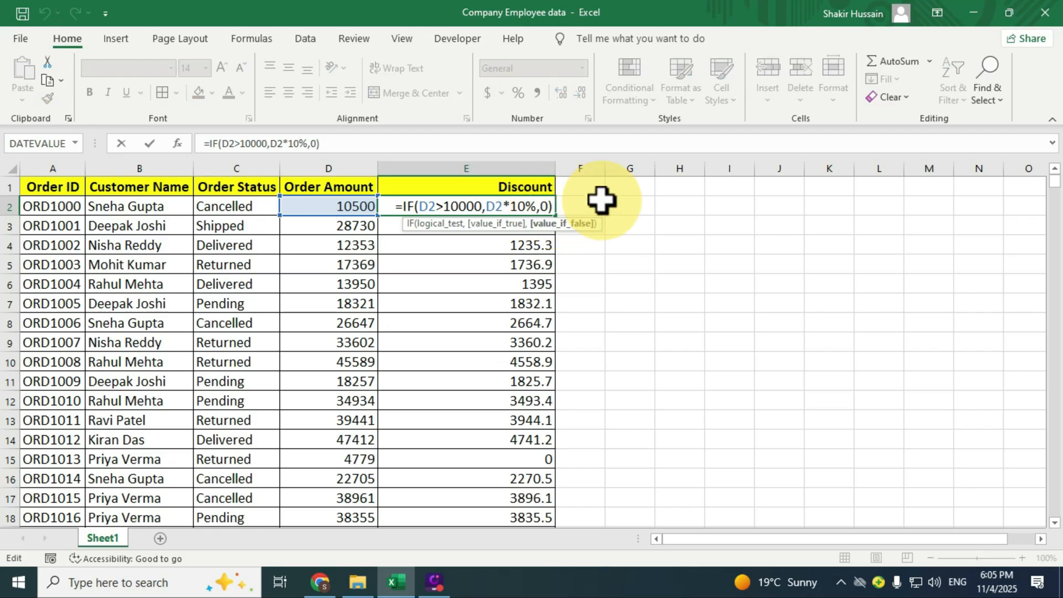
key(BackSpace)
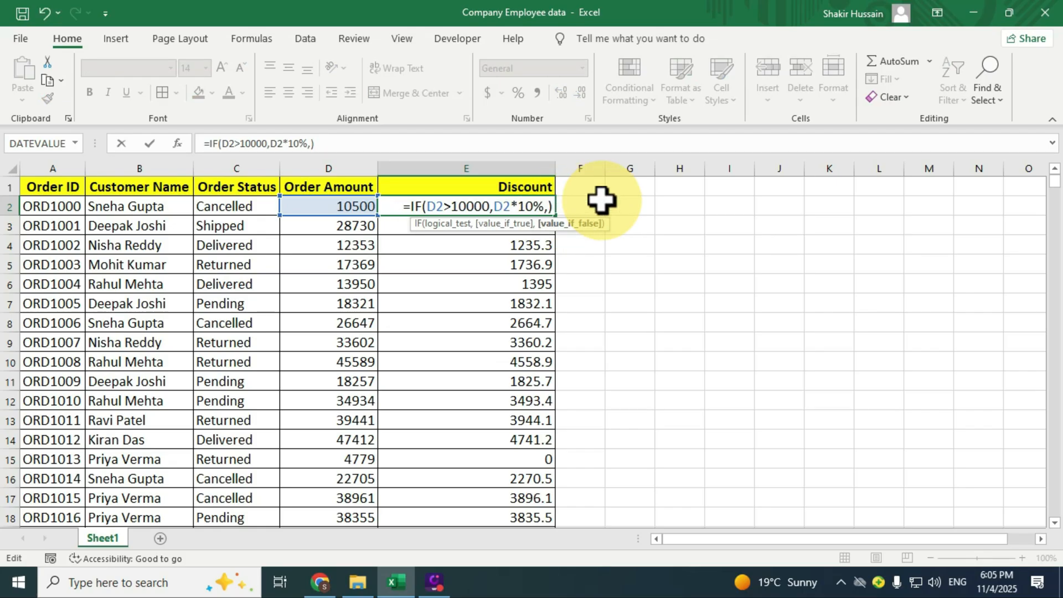
key(ctrl+z)
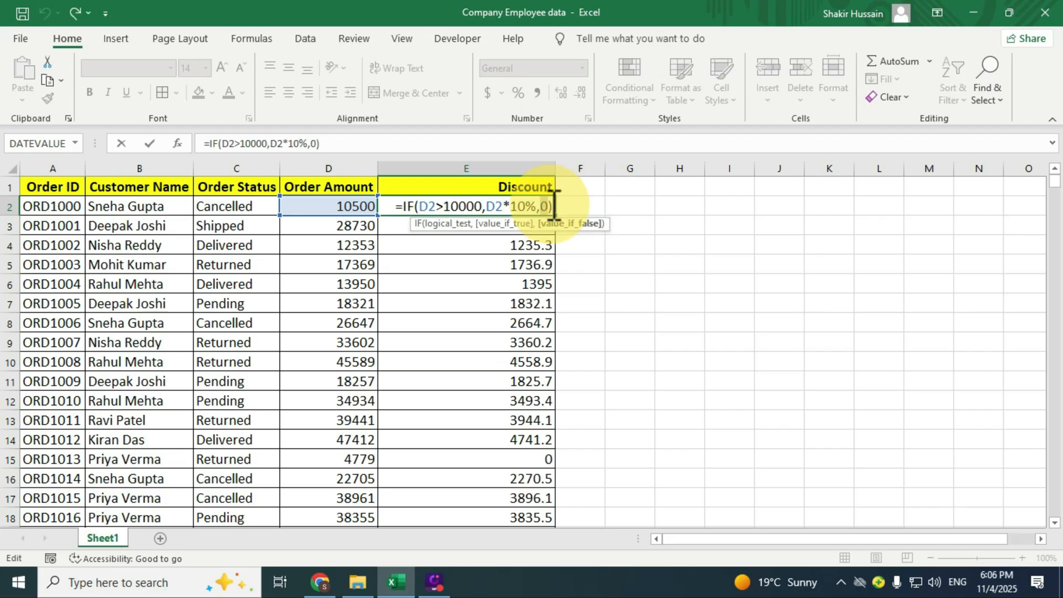
key(ctrl+y)
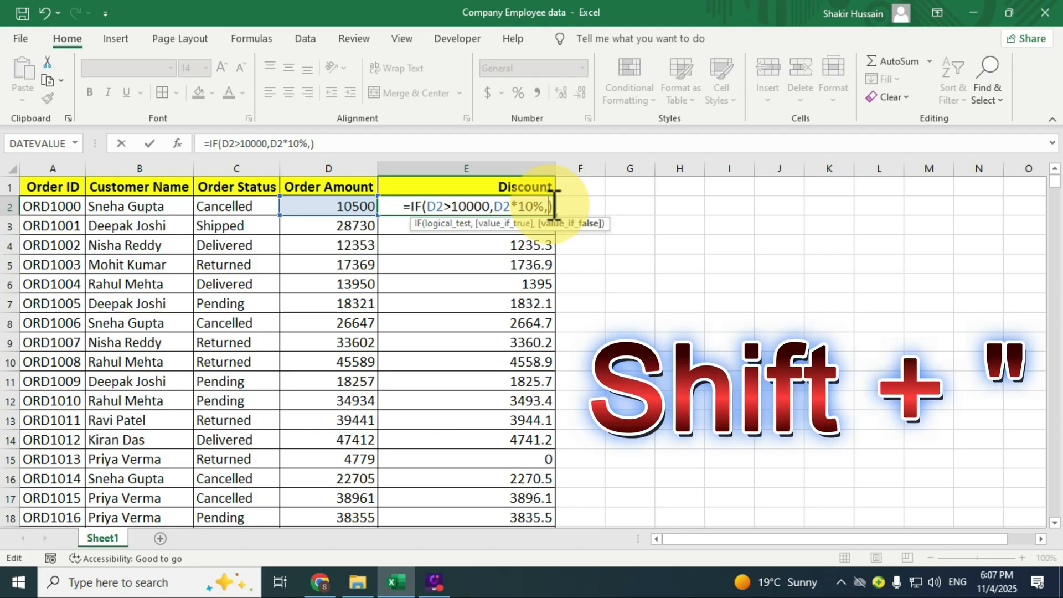
text(")
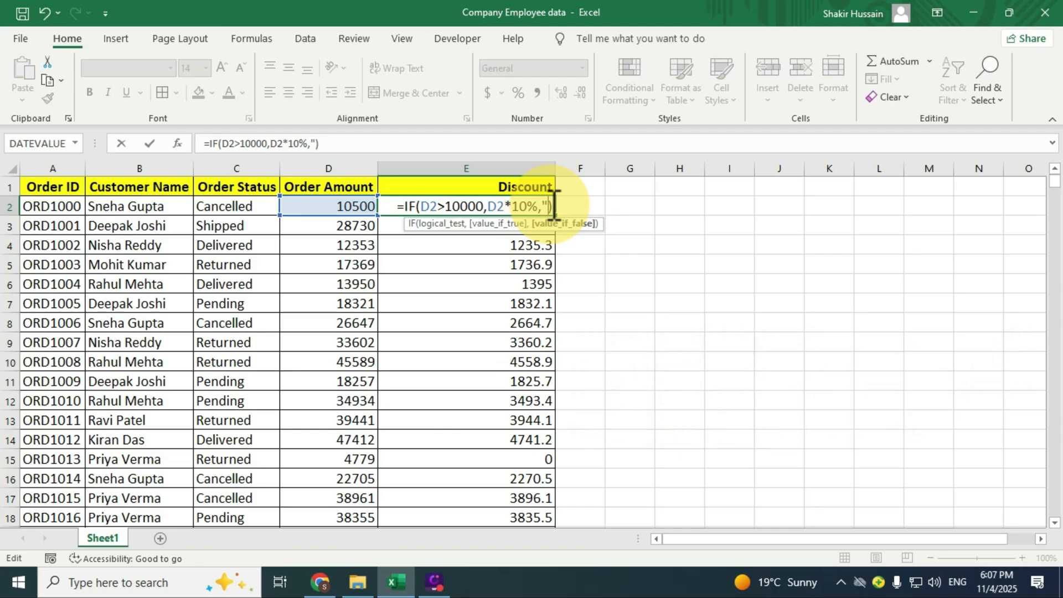
text(No)
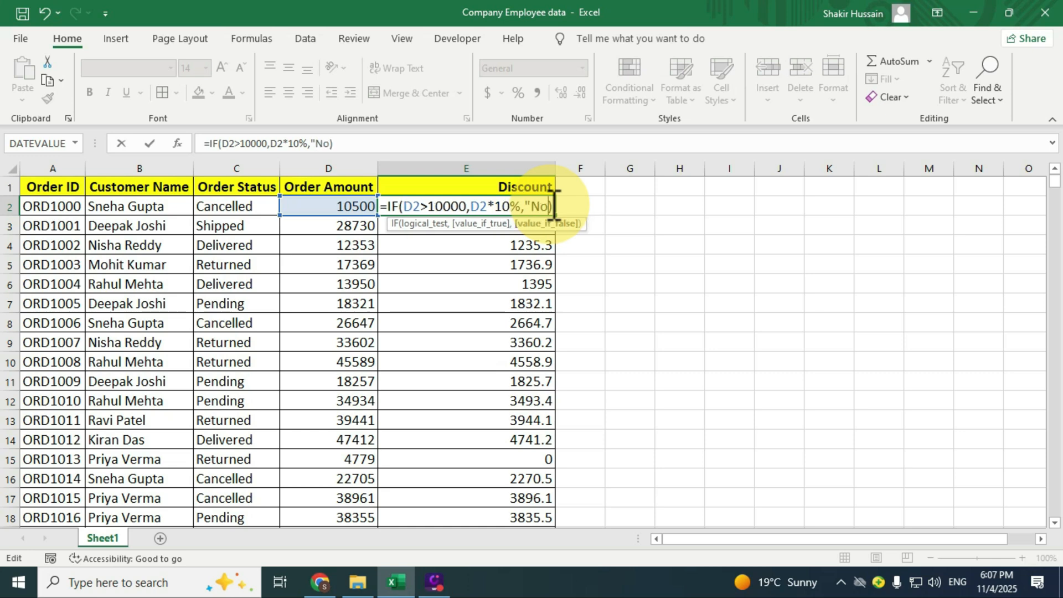
text(")
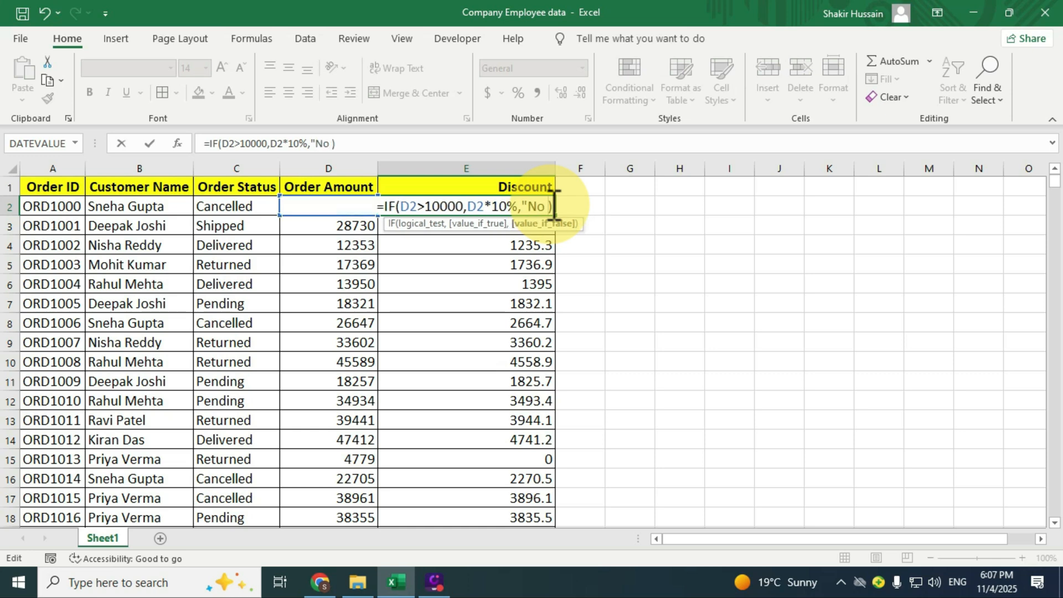
text(Dicount)
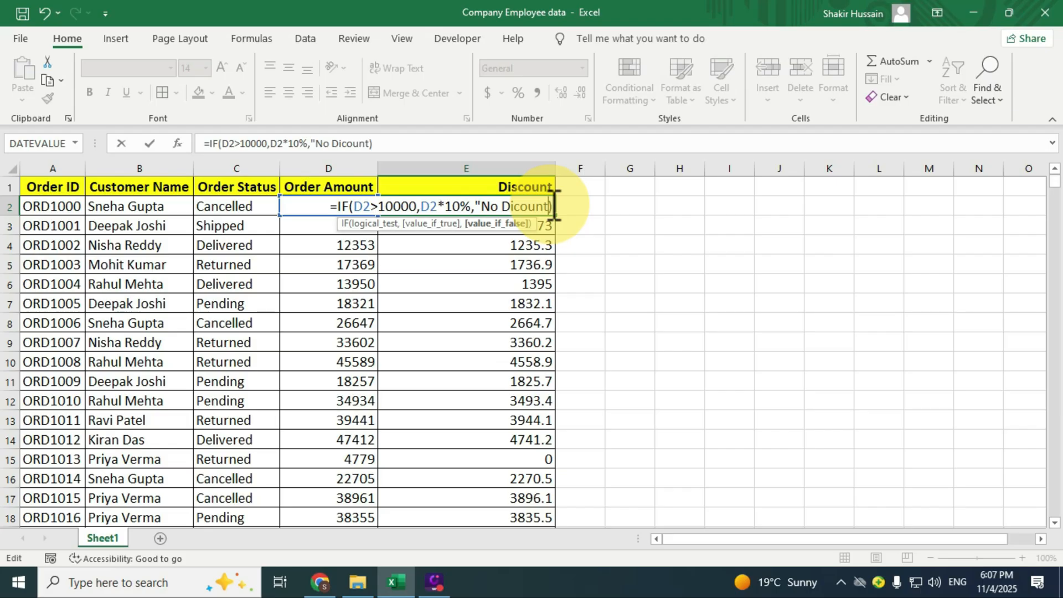
text(")
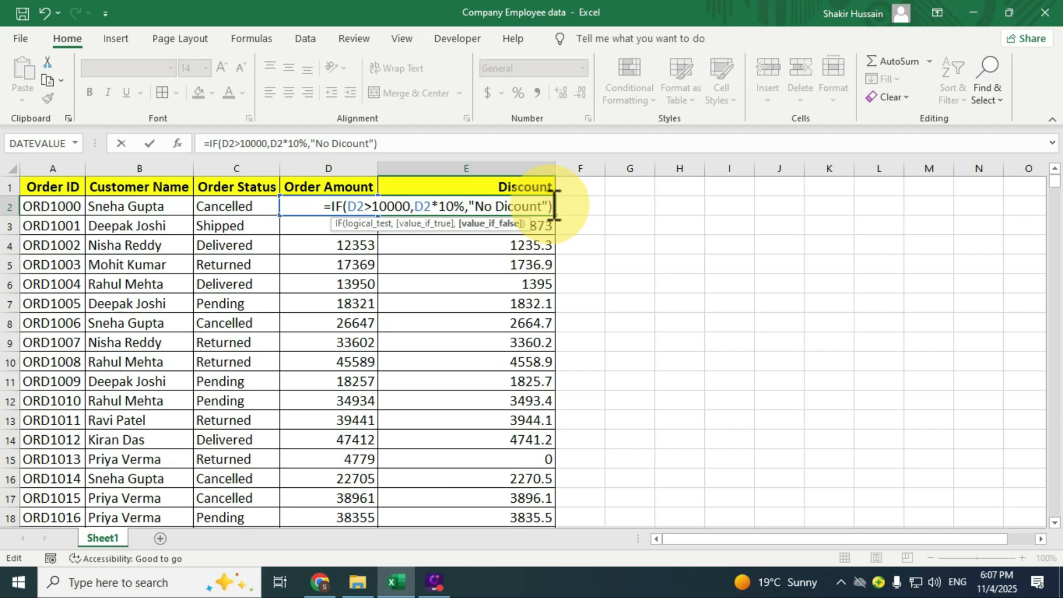
key(Return)
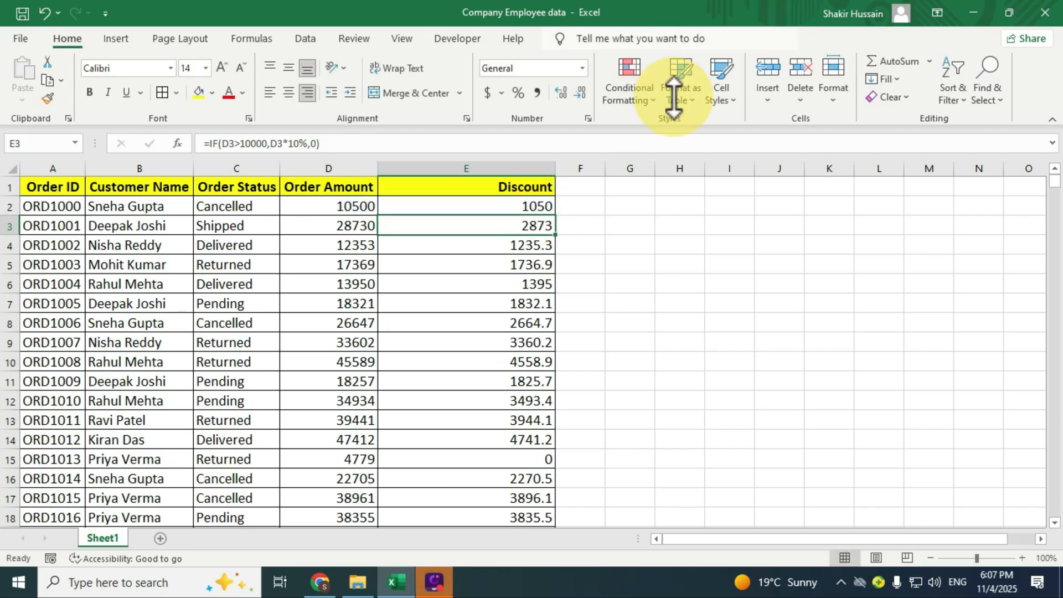
Review the IF formula in E2 and set the order amount in D2 to 10000 to test its false result
click(324, 205)
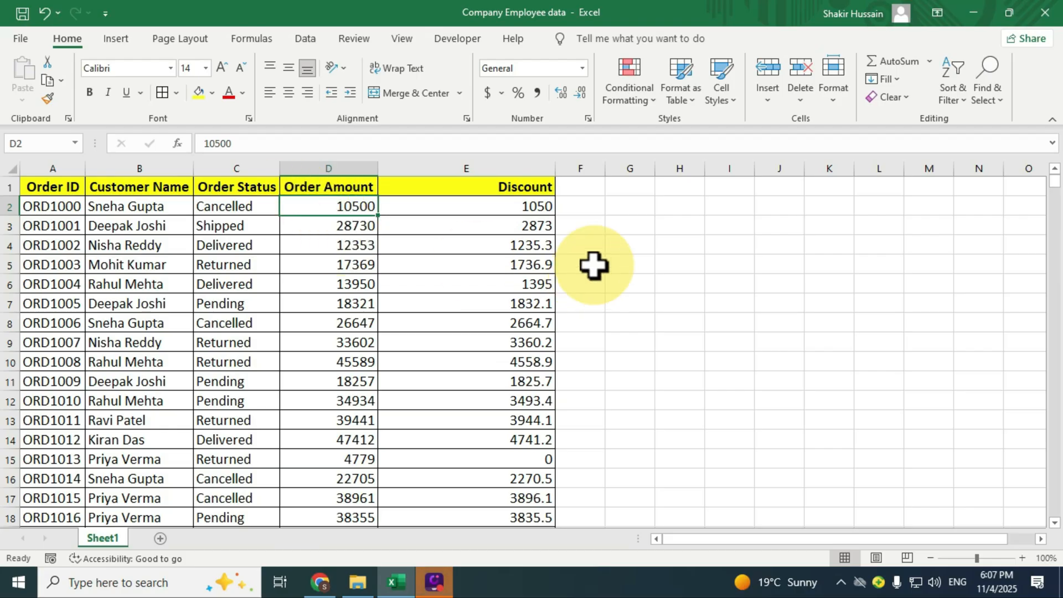
click(546, 206)
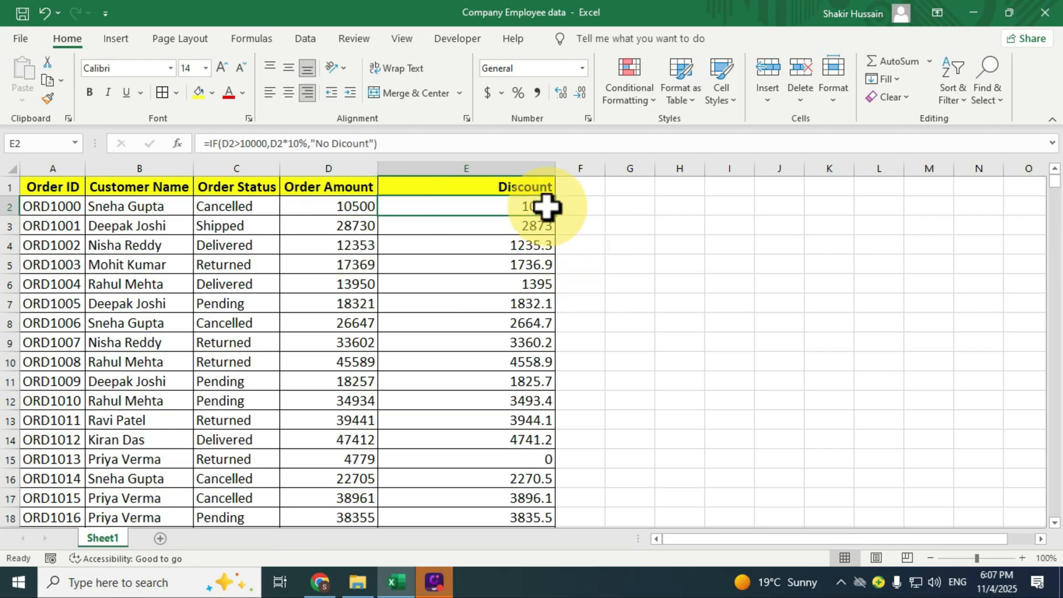
click(368, 206)
text(10000)
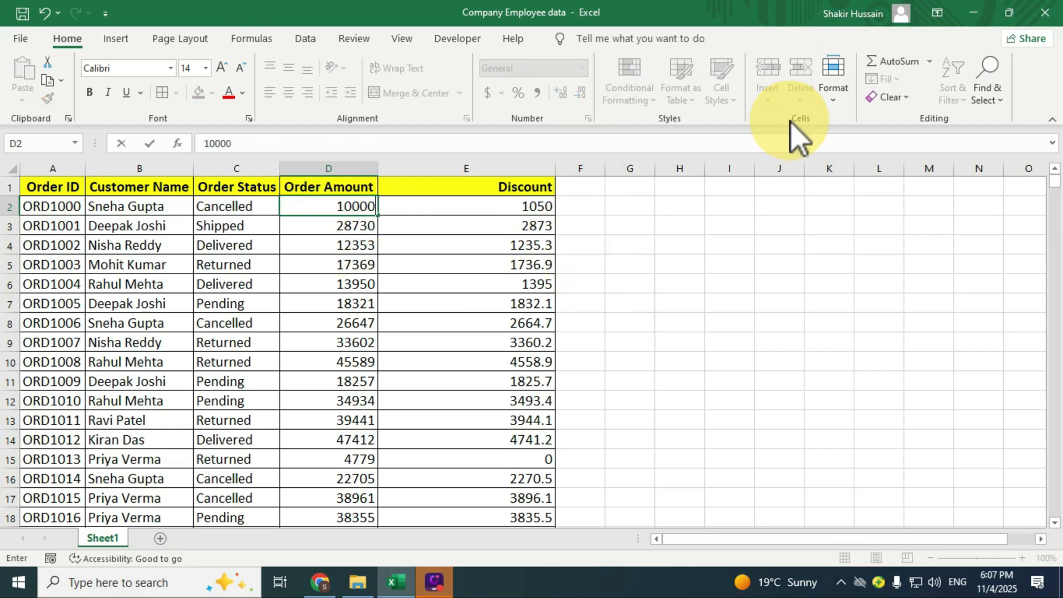
key(ctrl+Return)
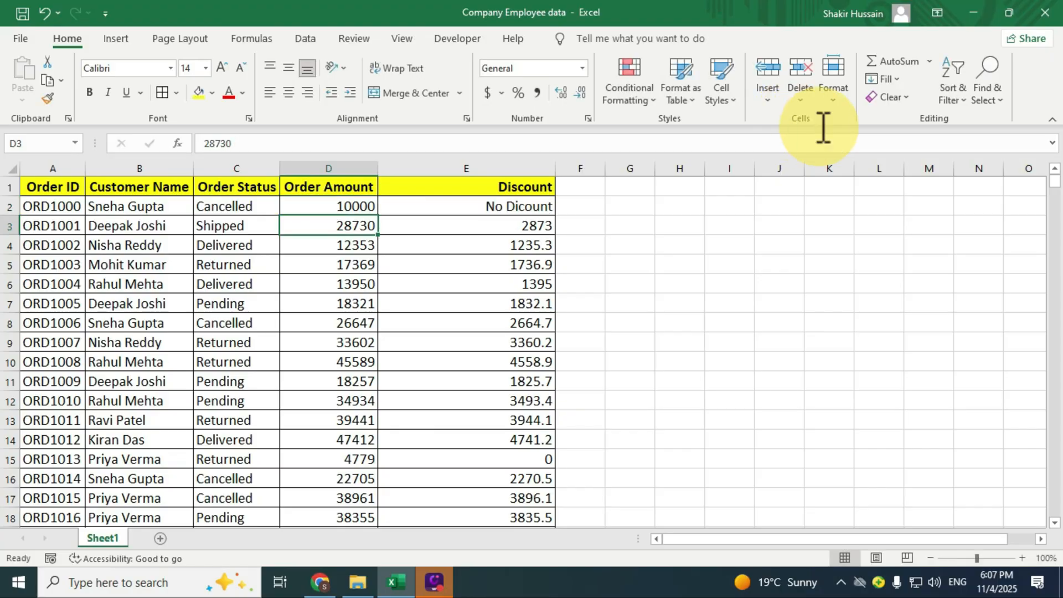
Fill the updated IF formula from E2 down the whole Discount column and check the resulting values
click(507, 207)
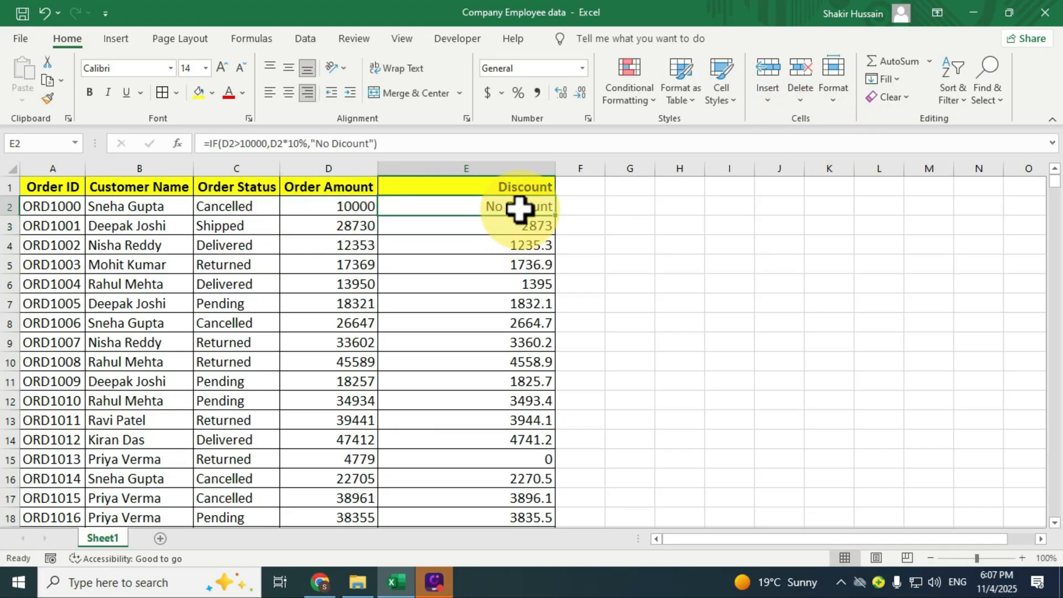
scroll(519, 209, down, 4)
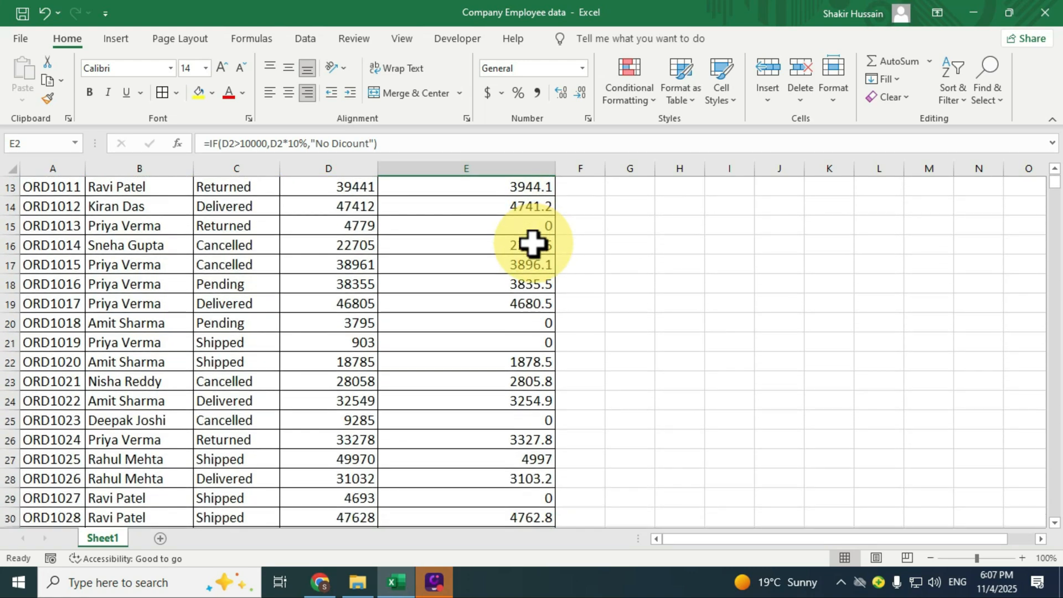
scroll(531, 244, down, 6)
scroll(533, 251, up, 10)
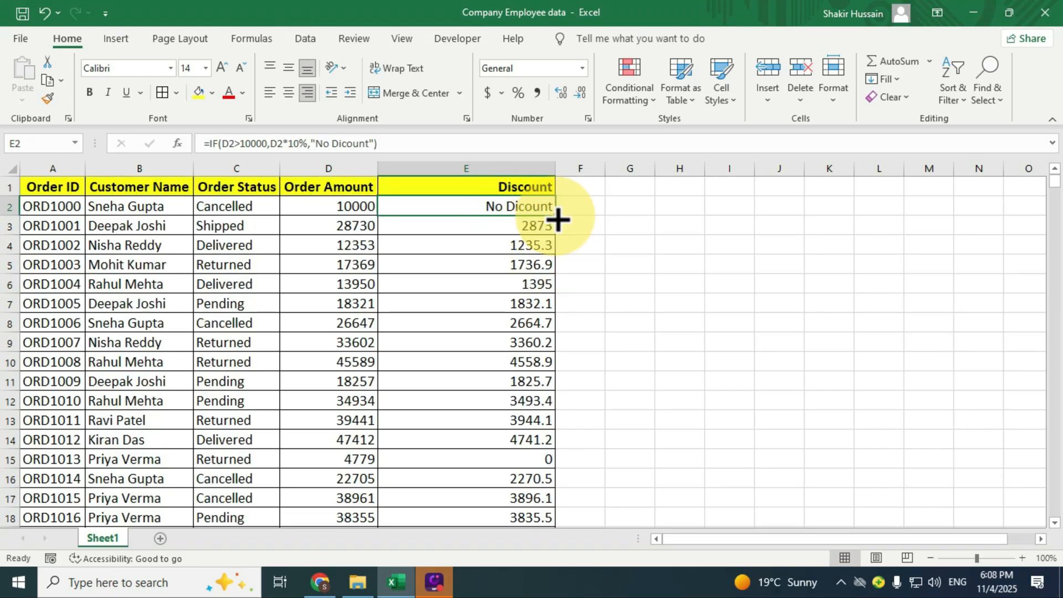
double_click(556, 220)
scroll(608, 224, down, 15)
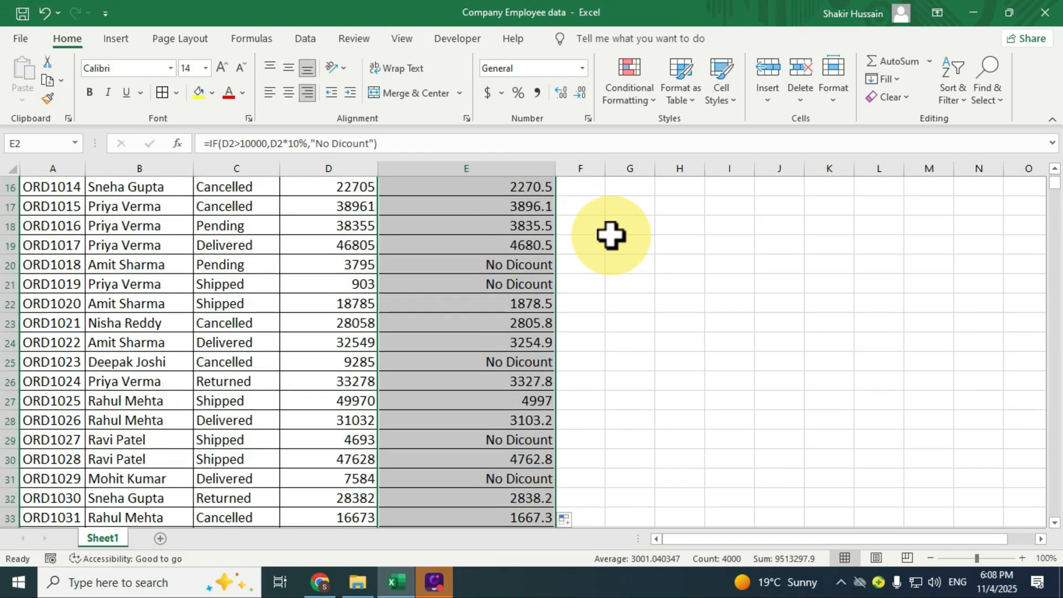
scroll(612, 271, down, 9)
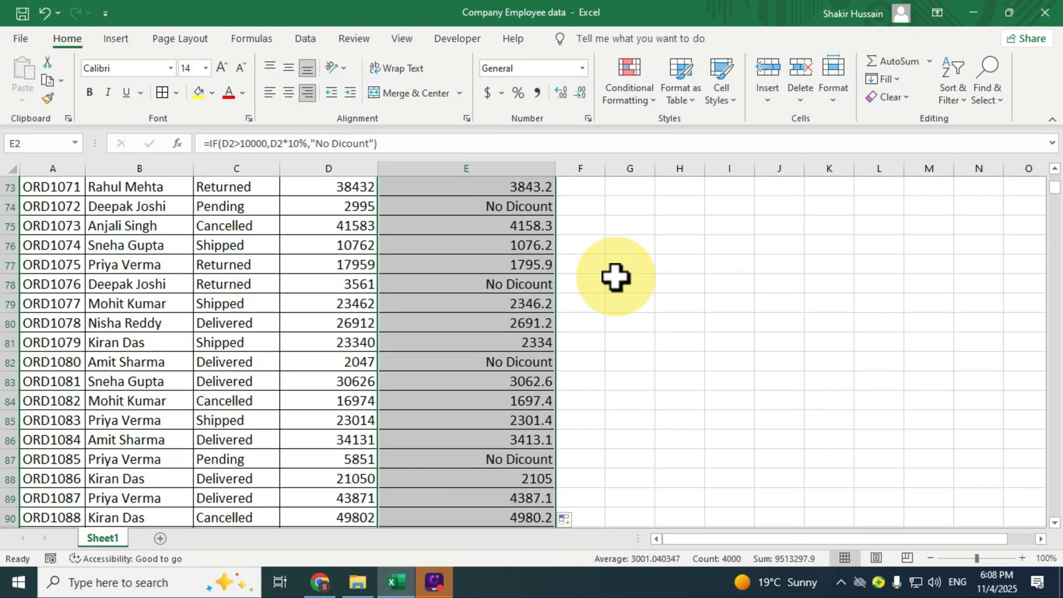
scroll(615, 277, up, 17)
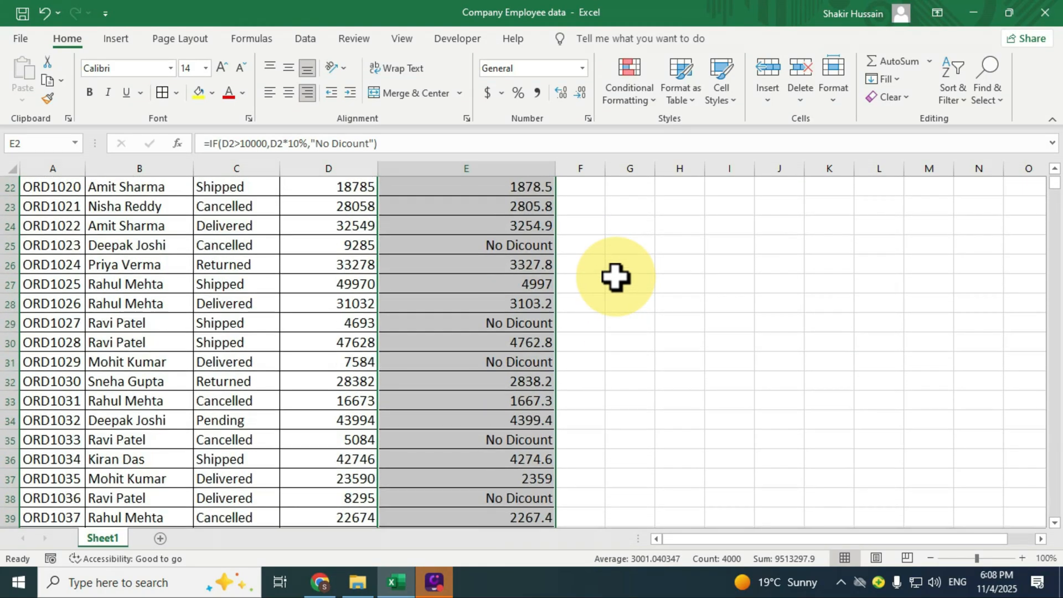
scroll(575, 282, up, 7)
click(467, 304)
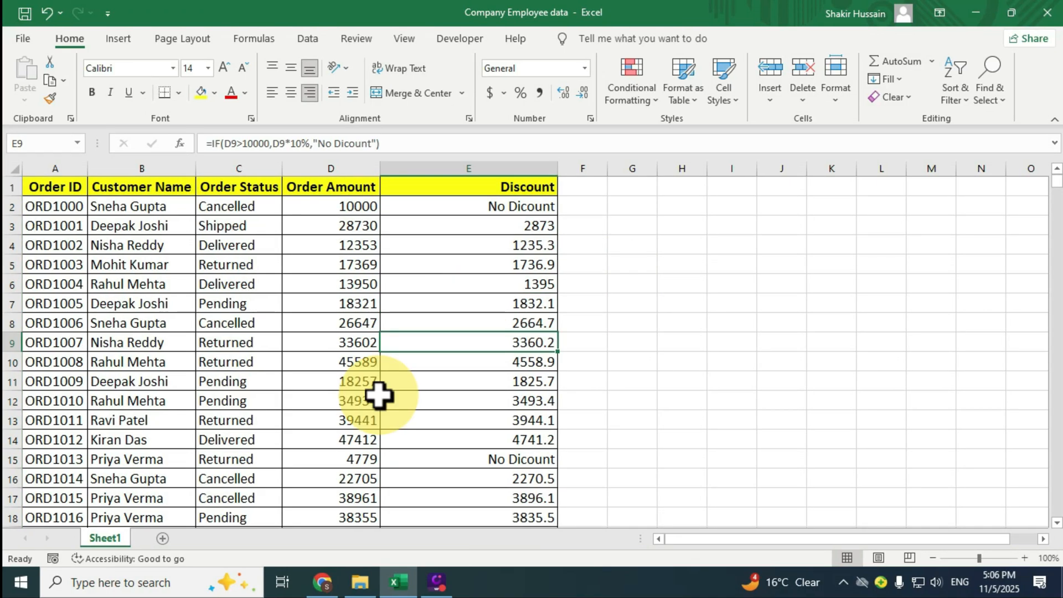
Add filters to the table's header row and filter the Discount column to show only "No Dicount" rows
click(268, 344)
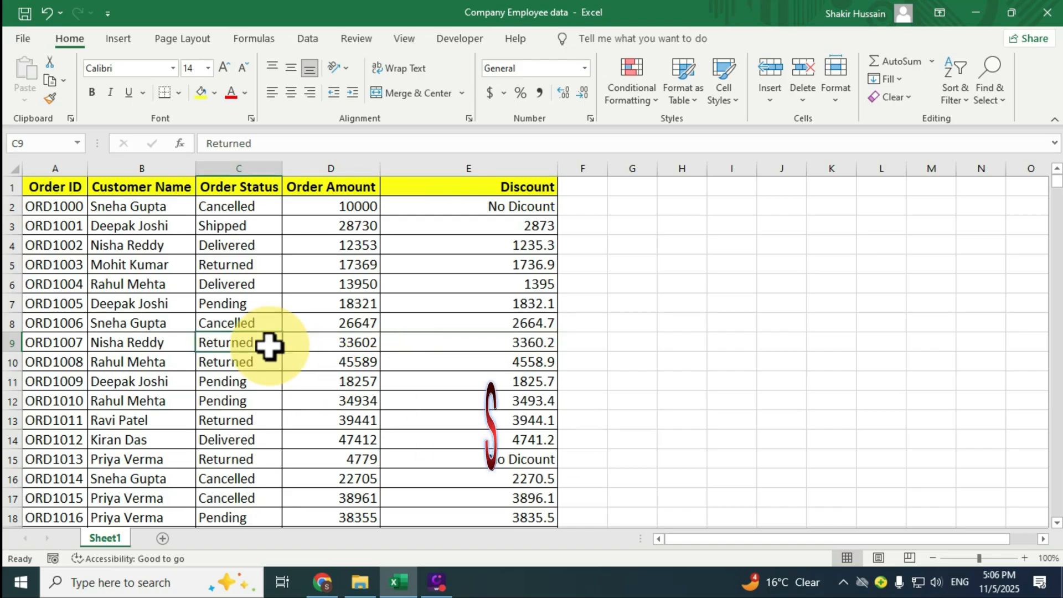
key(ctrl+shift+l)
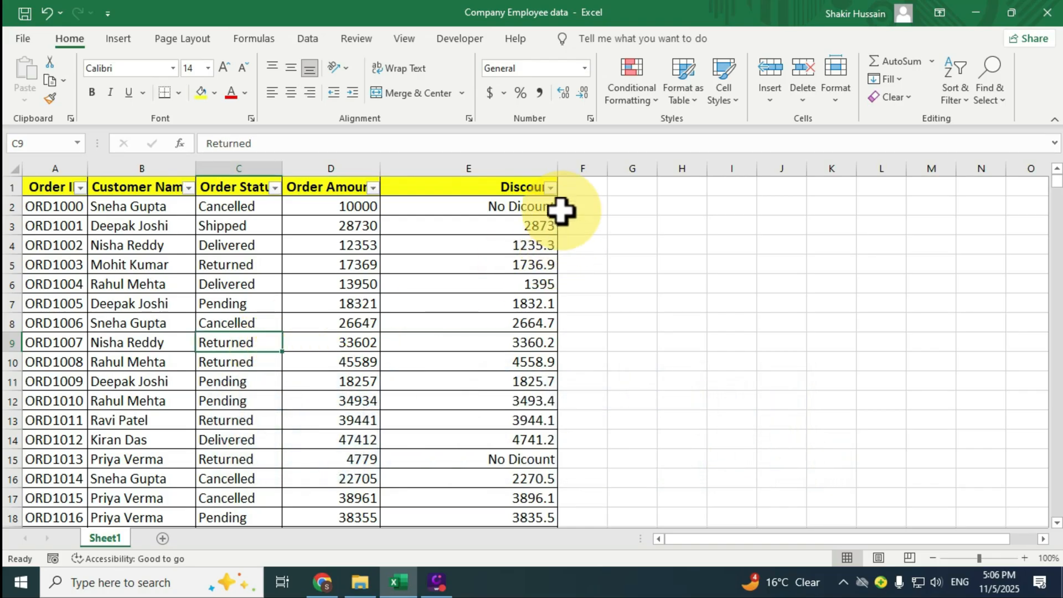
click(551, 187)
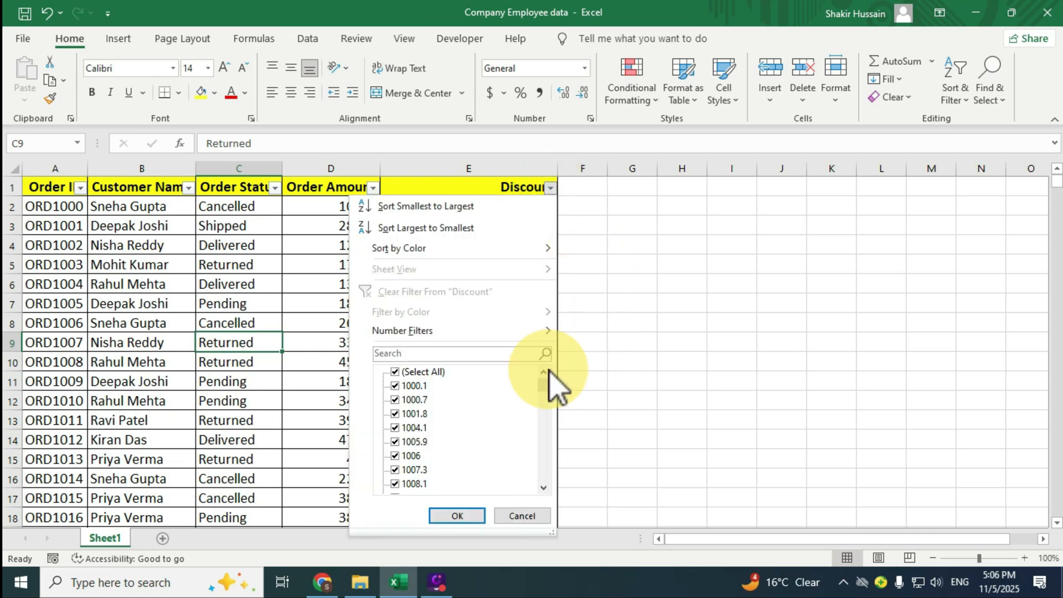
click(421, 373)
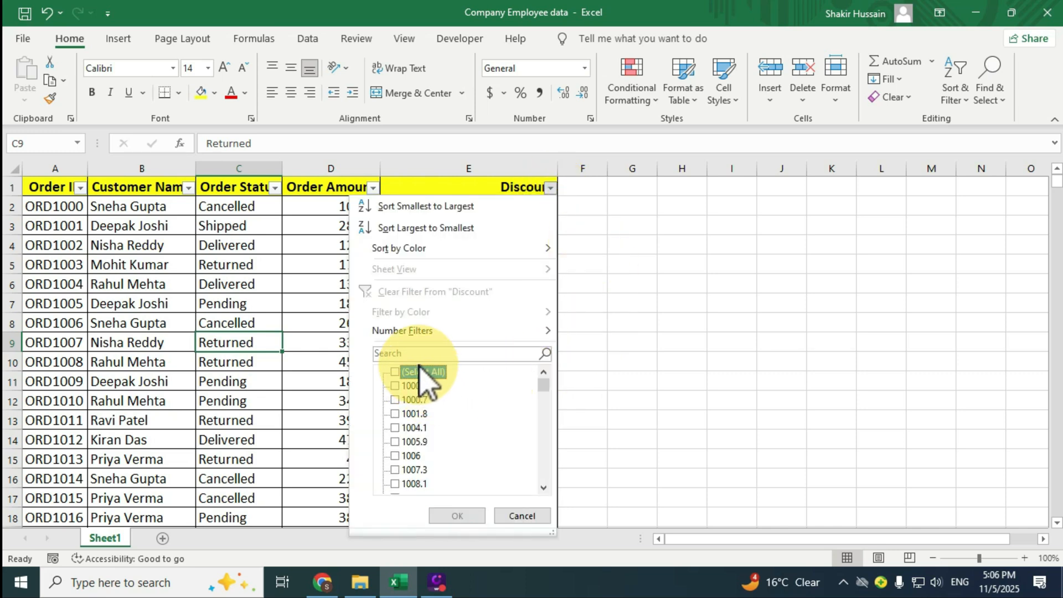
click(400, 354)
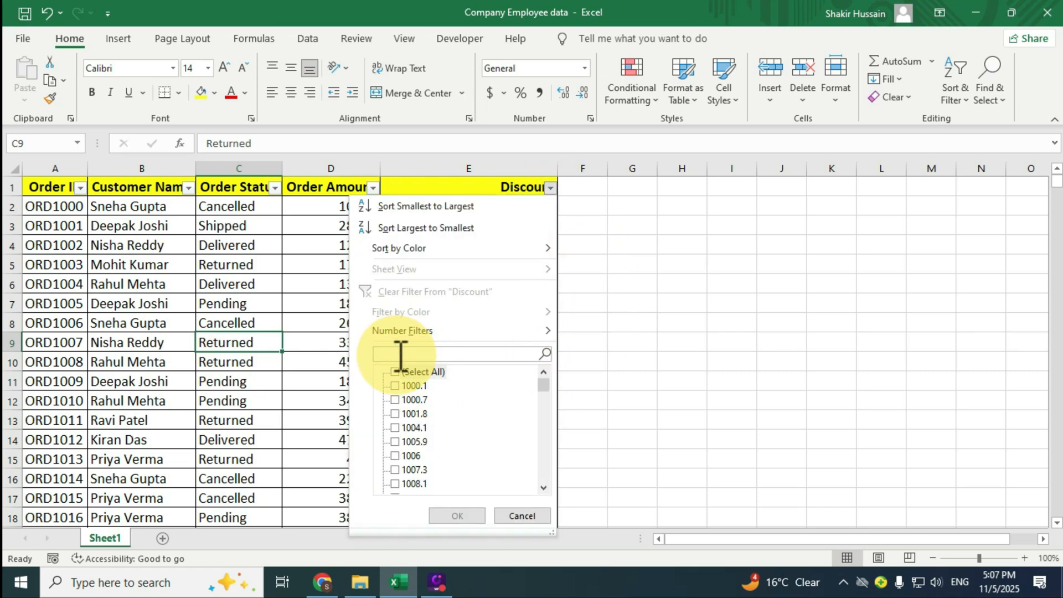
text(No)
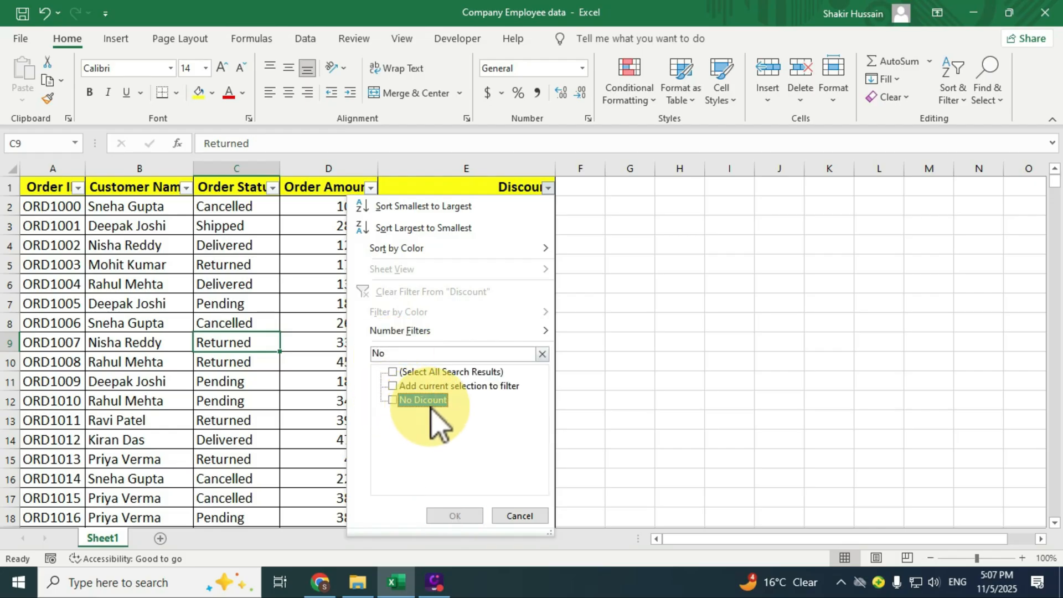
click(395, 399)
click(452, 515)
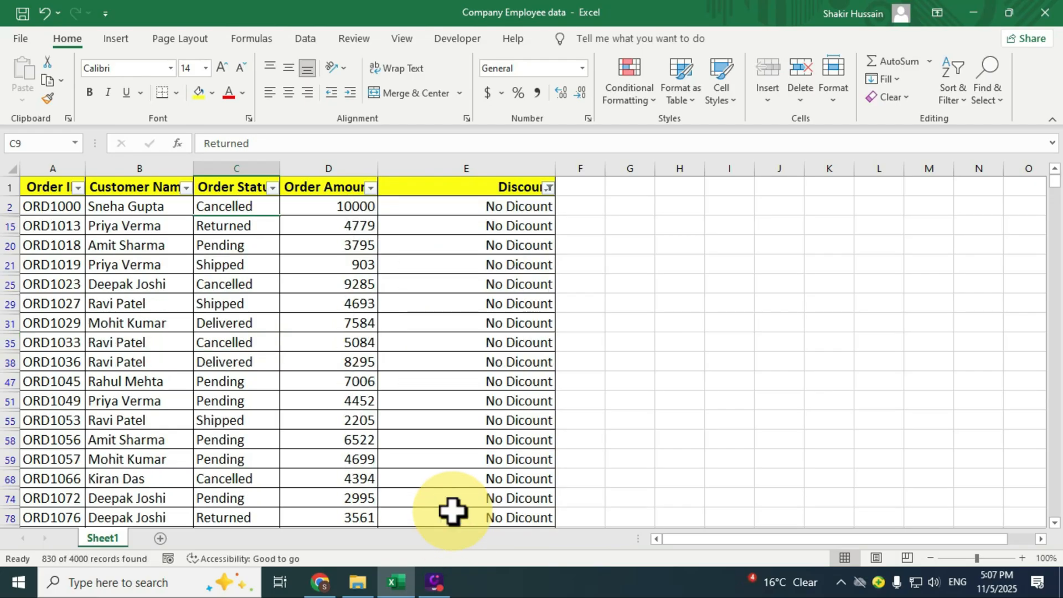